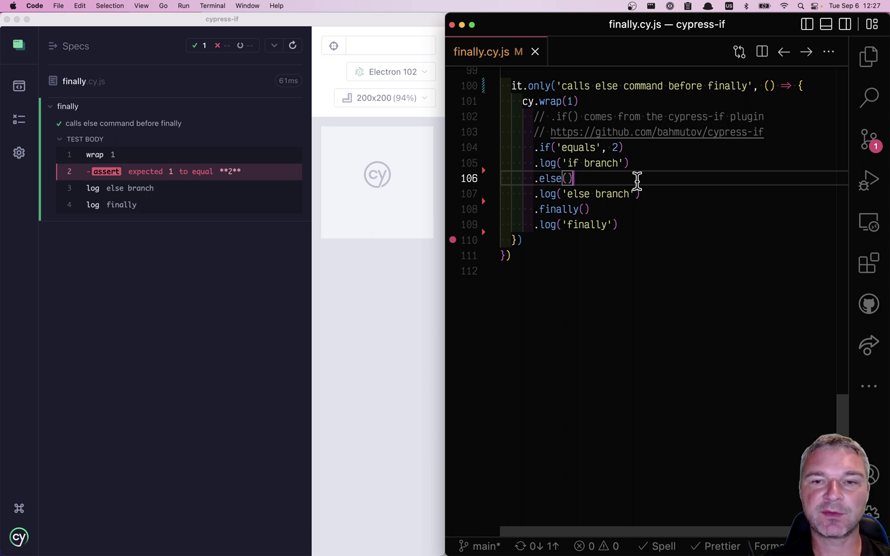
Review the cy.wrap(1) call, the .if('equals', 2) condition and the if branch log
{"action": "left_click", "coordinate": [650, 150]}
{"action": "key", "text": "super+shift+Left"}
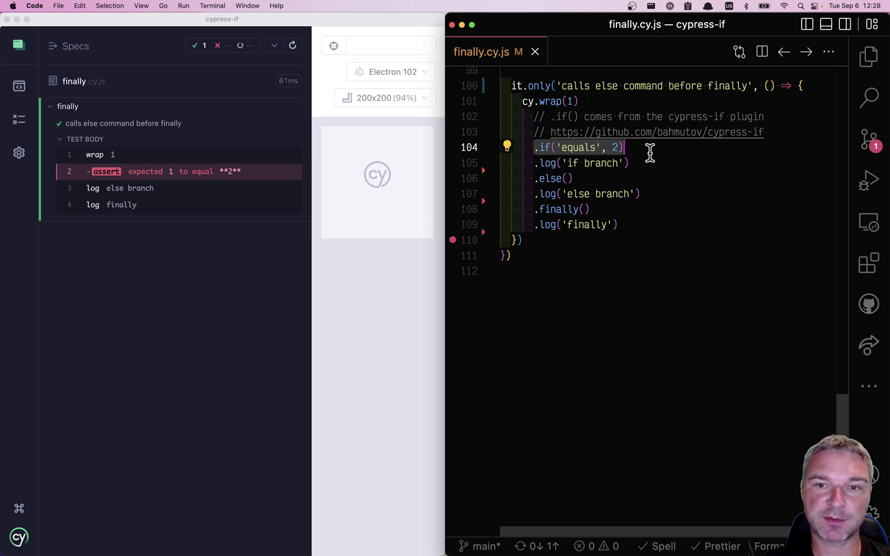
{"action": "left_click", "coordinate": [633, 102]}
{"action": "key", "text": "super+shift+Left"}
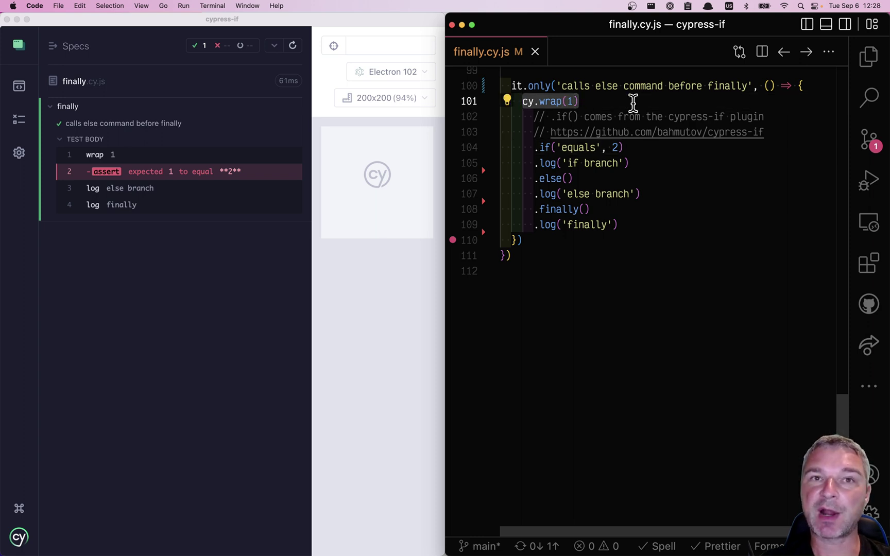
{"action": "left_click", "coordinate": [644, 147]}
{"action": "key", "text": "super+shift+Left"}
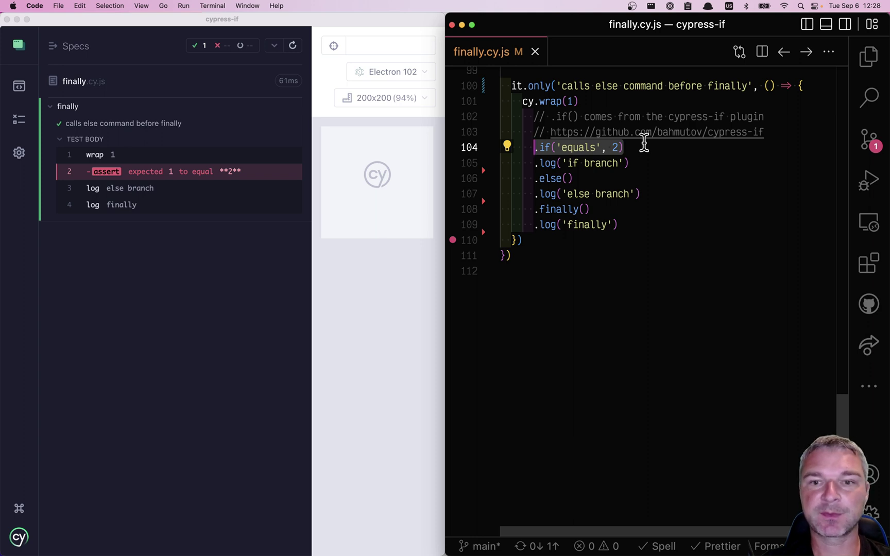
{"action": "key", "text": "Right"}
{"action": "key", "text": "Down"}
{"action": "key", "text": "Down"}
{"action": "key", "text": "Up"}
{"action": "key", "text": "super+shift+Left"}
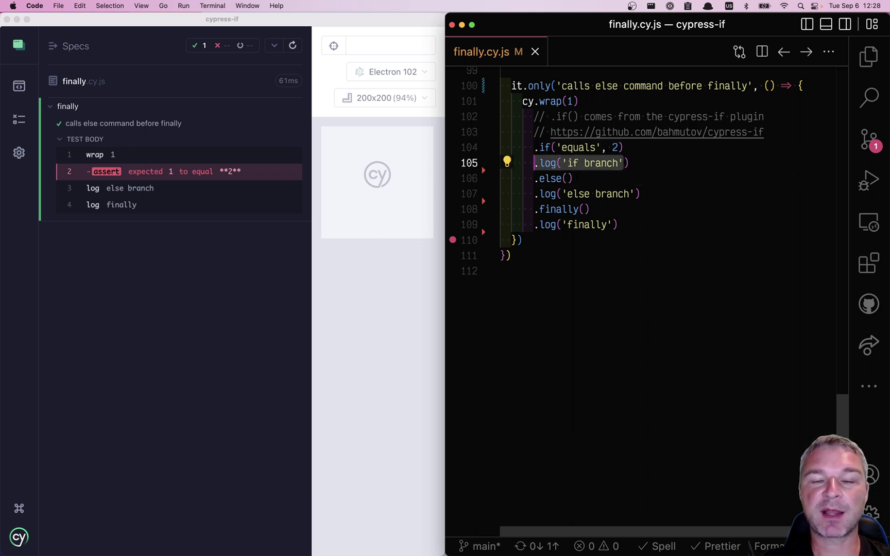
Review the else and finally log calls and the assert step in the test run
{"action": "key", "text": "Down"}
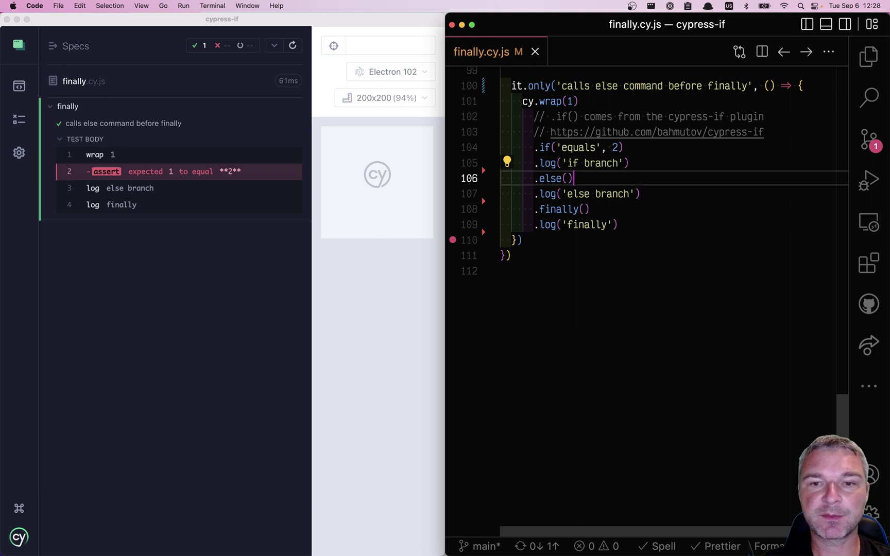
{"action": "key", "text": "Down"}
{"action": "key", "text": "End"}
{"action": "key", "text": "super+shift+Left"}
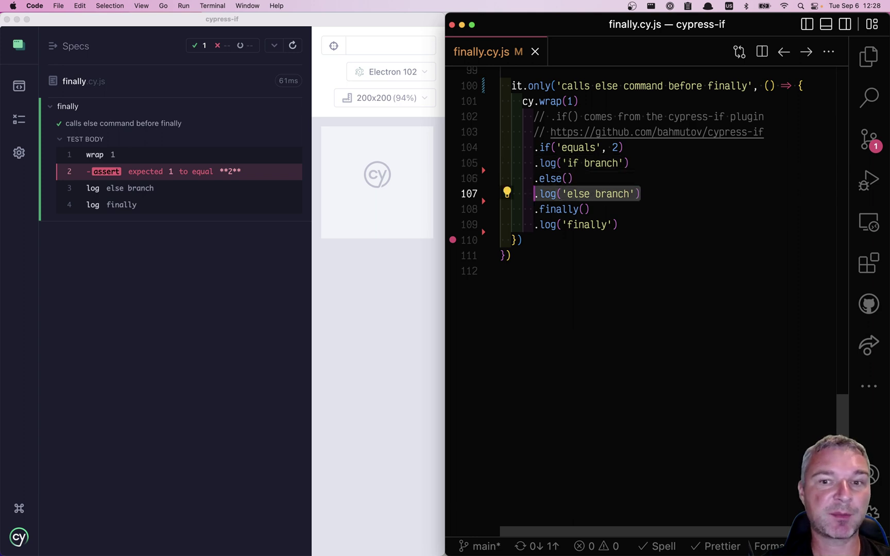
{"action": "key", "text": "Down"}
{"action": "key", "text": "Down"}
{"action": "key", "text": "End"}
{"action": "key", "text": "super+shift+Left"}
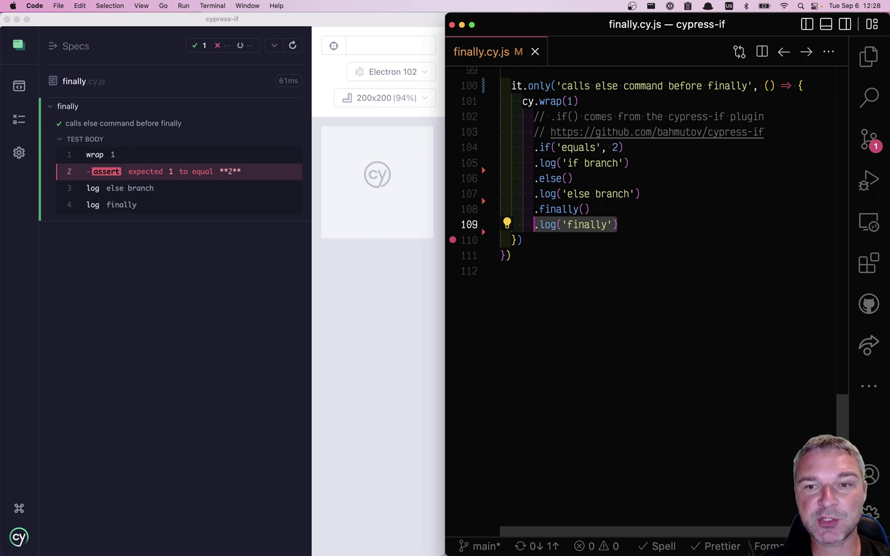
{"action": "key", "text": "Up"}
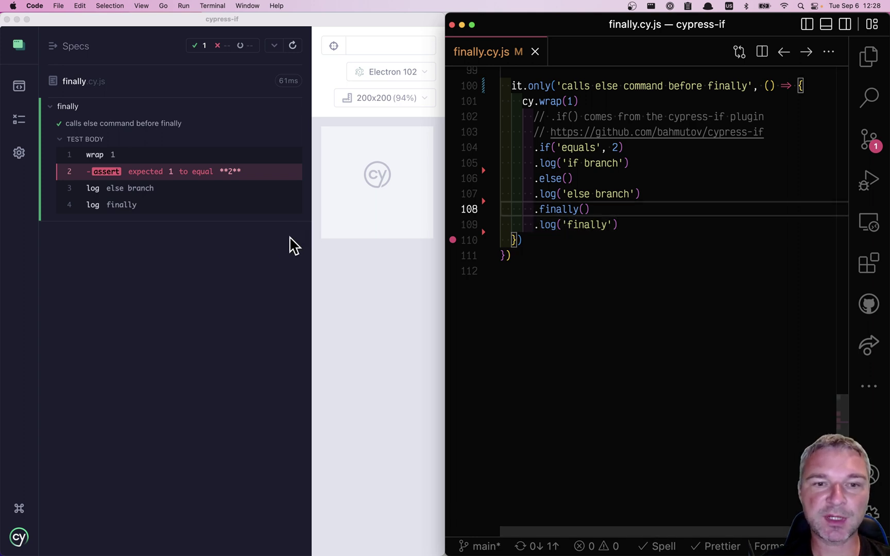
{"action": "left_click", "coordinate": [208, 224]}
{"action": "mouse_move", "coordinate": [174, 189]}
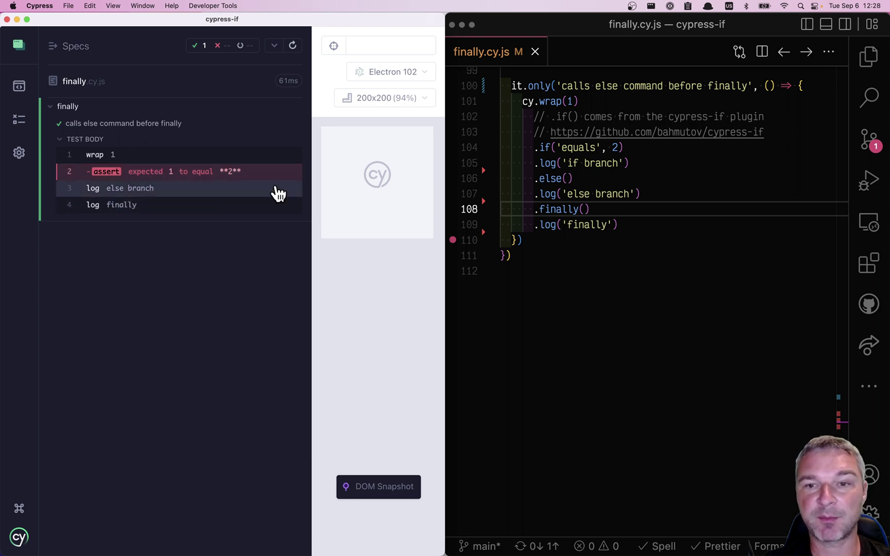
{"action": "left_click", "coordinate": [676, 176]}
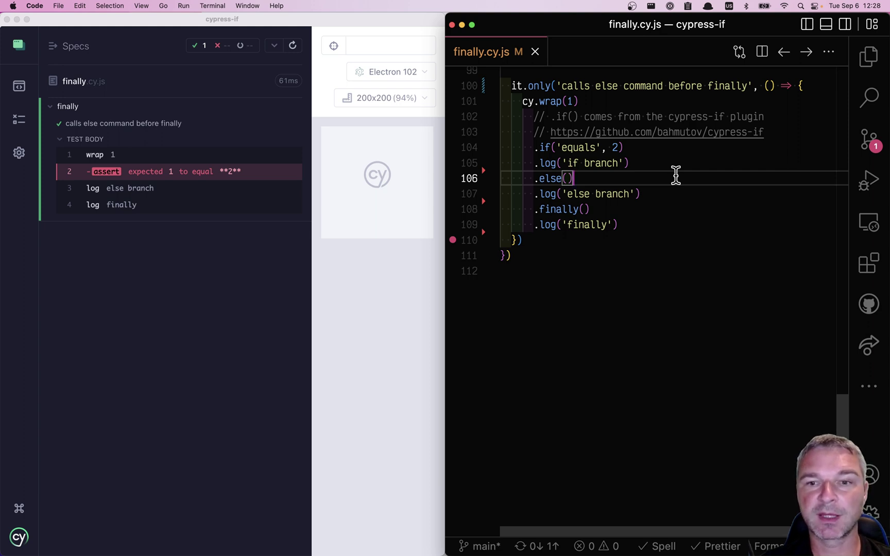
Add a .then callback throwing new Error('nope') after the if branch log and save
{"action": "left_click", "coordinate": [679, 167]}
{"action": "key", "text": "Return"}
{"action": "type", "text": ".then"}
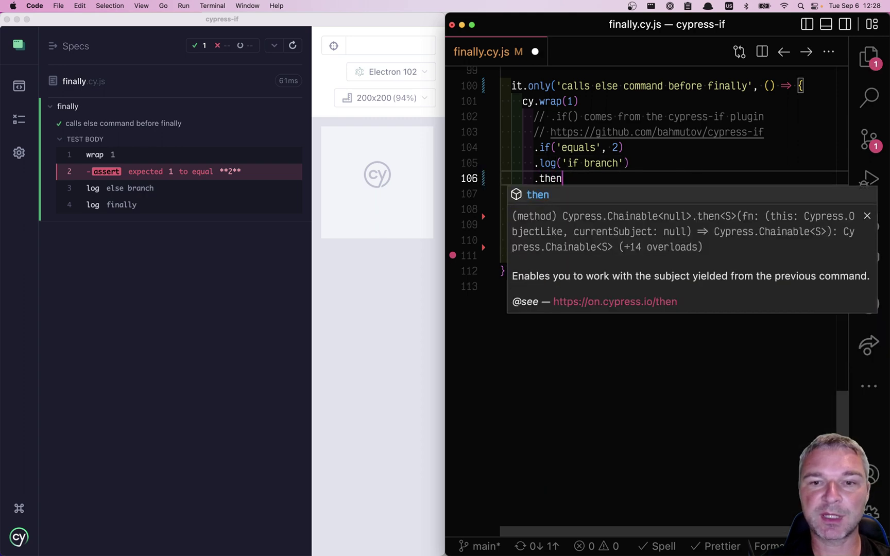
{"action": "type", "text": "(() => {"}
{"action": "key", "text": "Return"}
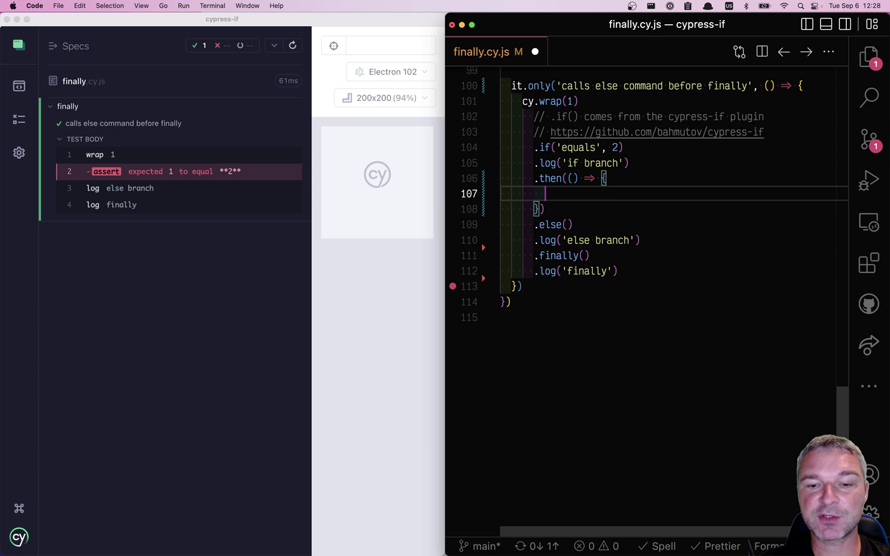
{"action": "type", "text": "throw new Err"}
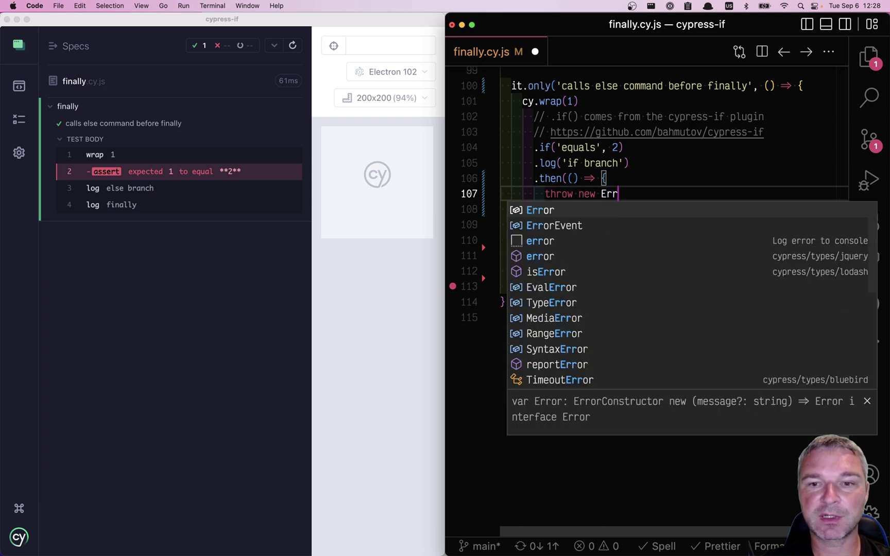
{"action": "type", "text": "or('nope"}
{"action": "key", "text": "super+s"}
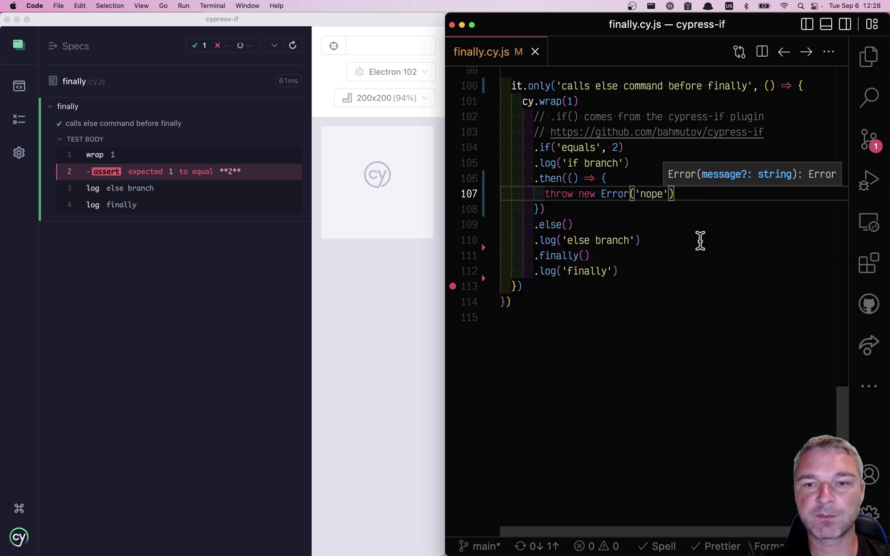
{"action": "left_click", "coordinate": [700, 240]}
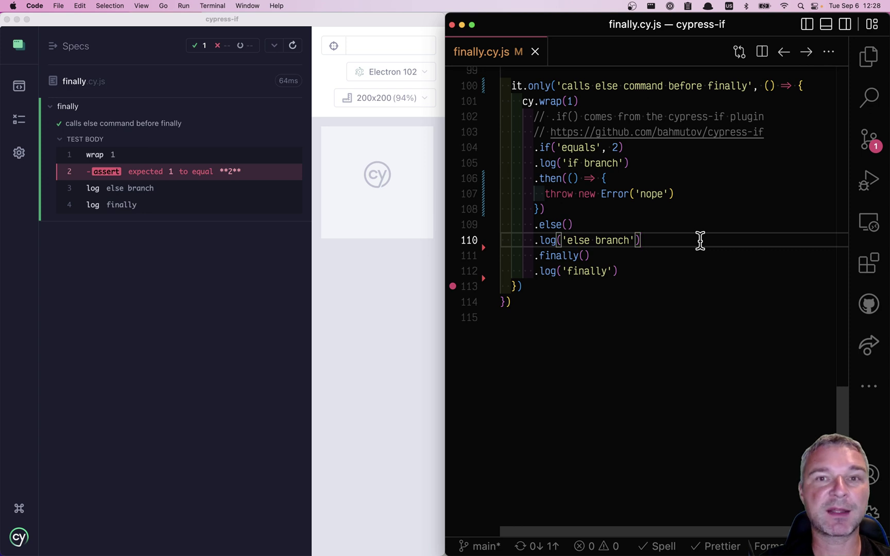
Change the if condition value from 2 to 1 and save, then restore 2 and save
{"action": "left_click", "coordinate": [620, 147]}
{"action": "key", "text": "BackSpace"}
{"action": "type", "text": "1"}
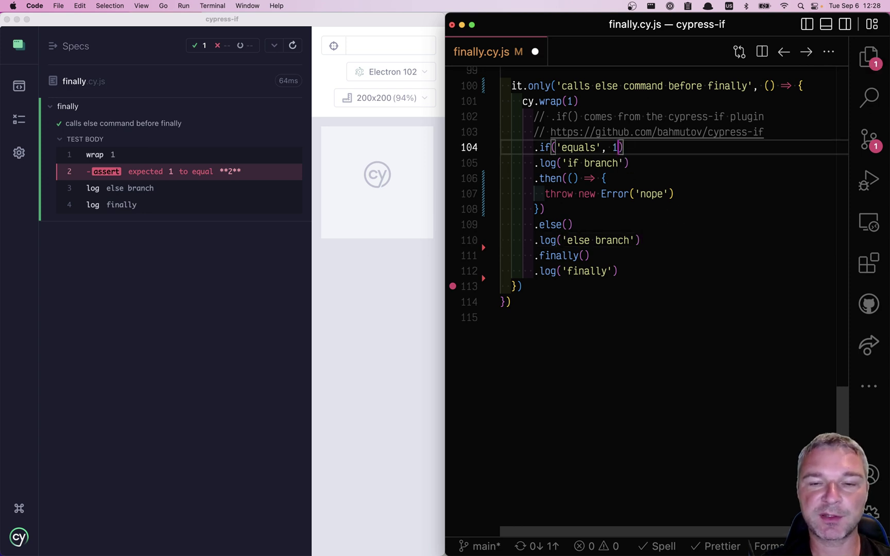
{"action": "key", "text": "super+s"}
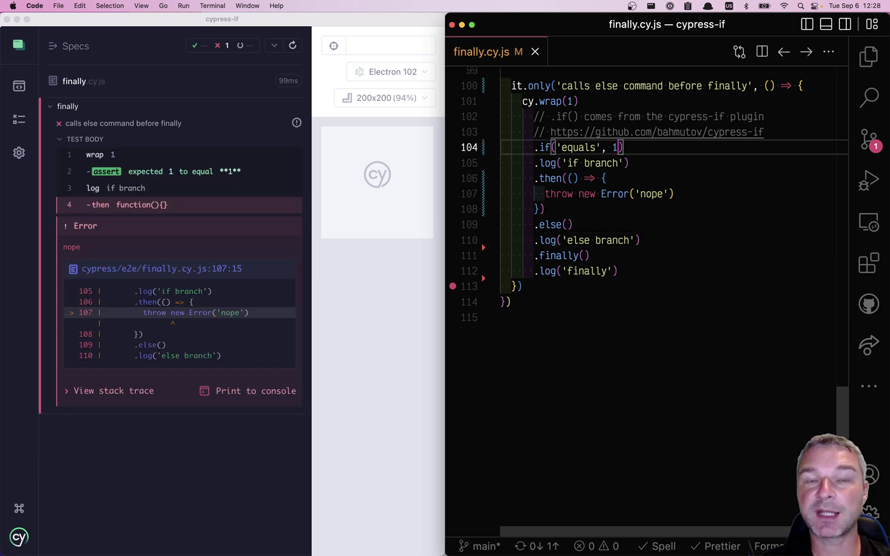
{"action": "key", "text": "BackSpace"}
{"action": "type", "text": "2"}
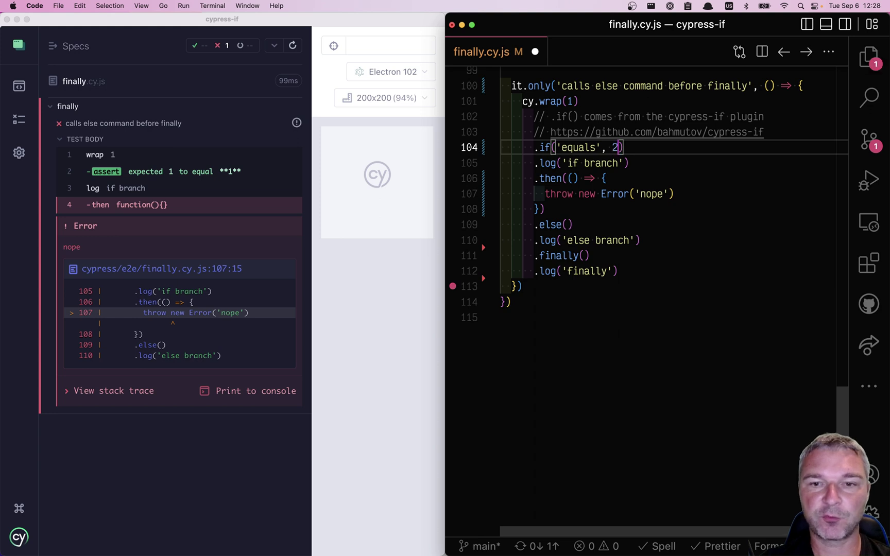
{"action": "key", "text": "super+s"}
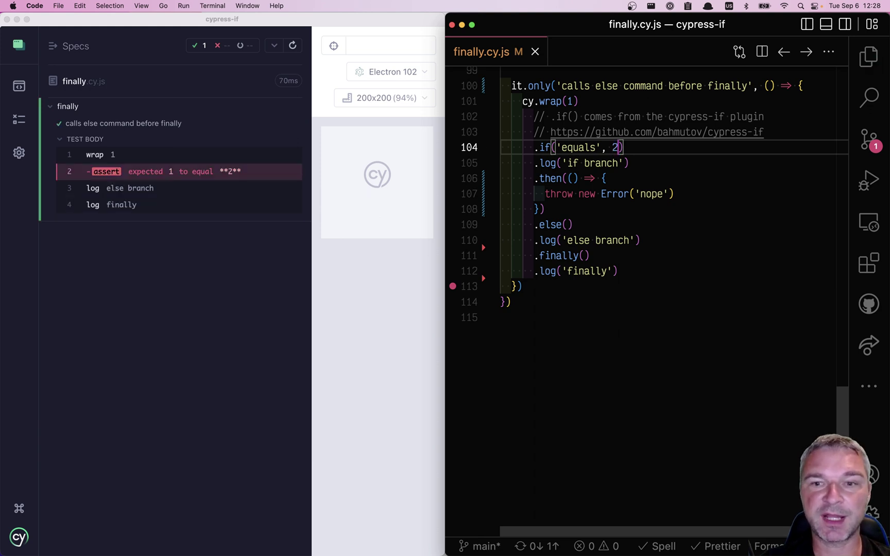
Delete the .then callback and throw-error lines after the if branch log
{"action": "left_click", "coordinate": [590, 183]}
{"action": "key", "text": "super+shift+k"}
{"action": "key", "text": "super+shift+k"}
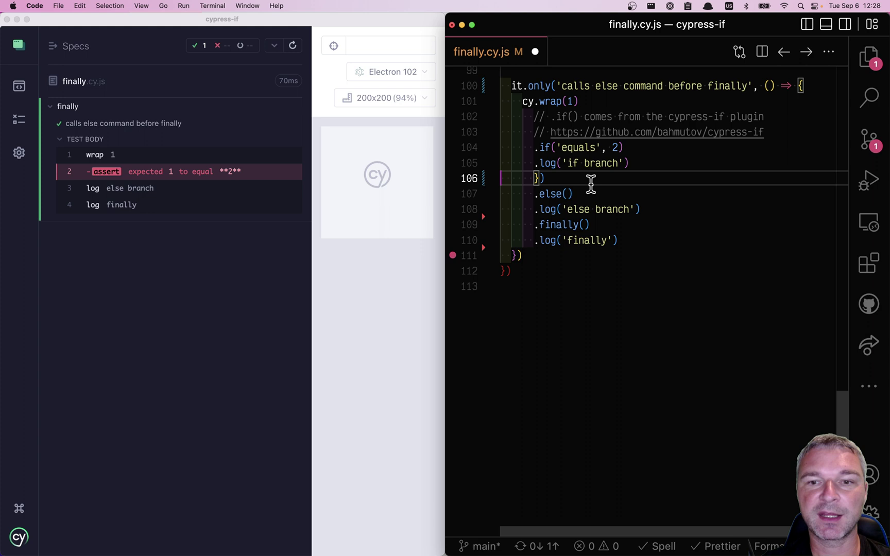
{"action": "key", "text": "super+shift+k"}
Review the else and finally log calls remaining in the chain
{"action": "left_click", "coordinate": [657, 188]}
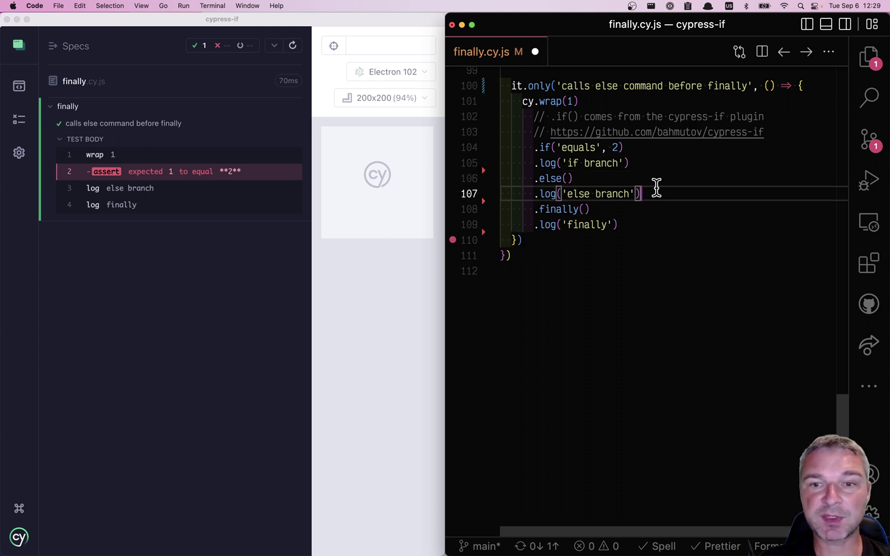
{"action": "key", "text": "super+shift+Left"}
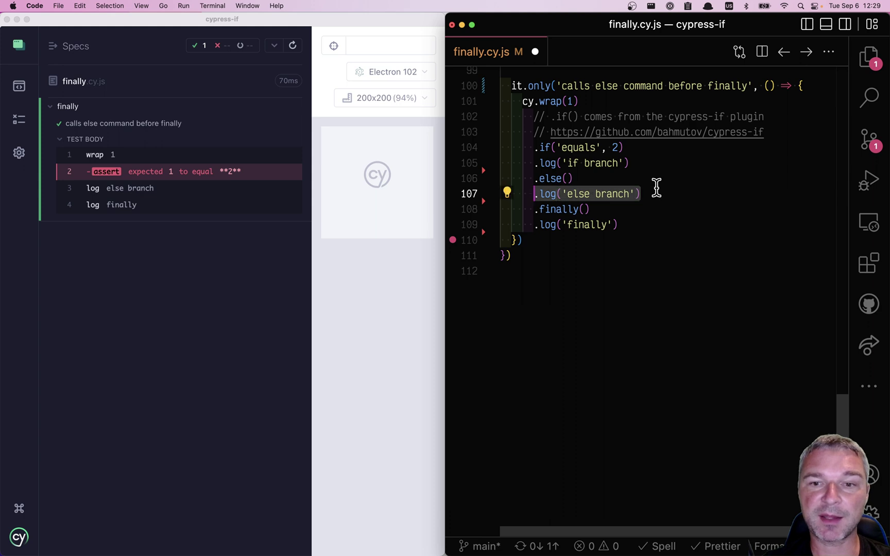
{"action": "key", "text": "Down"}
{"action": "key", "text": "Down"}
{"action": "key", "text": "super+shift+Left"}
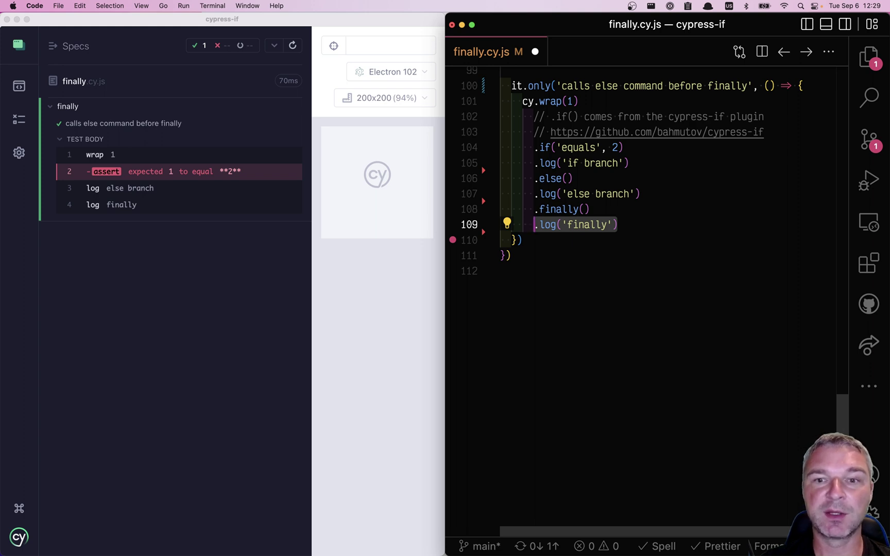
Add .then(cy.spy().as('if')) after the if branch log
{"action": "left_click", "coordinate": [688, 162]}
{"action": "key", "text": "Return"}
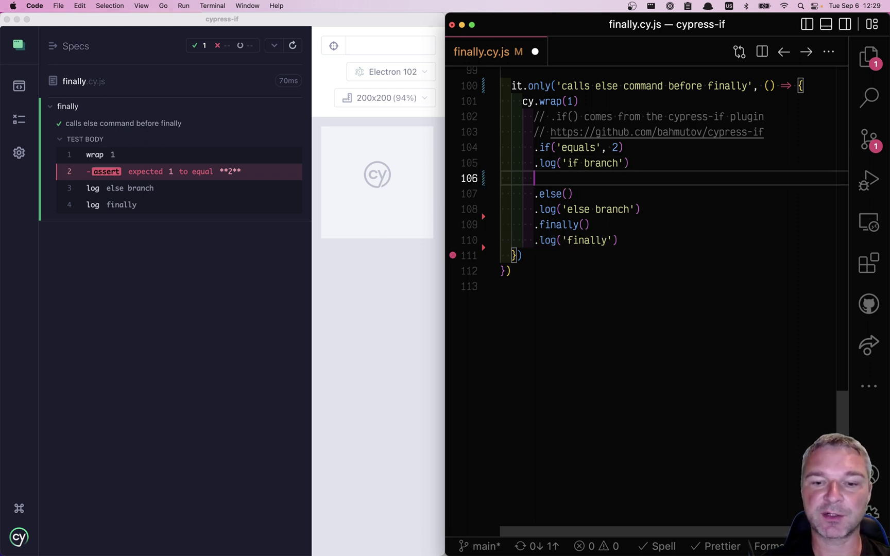
{"action": "type", "text": ".then(cy."}
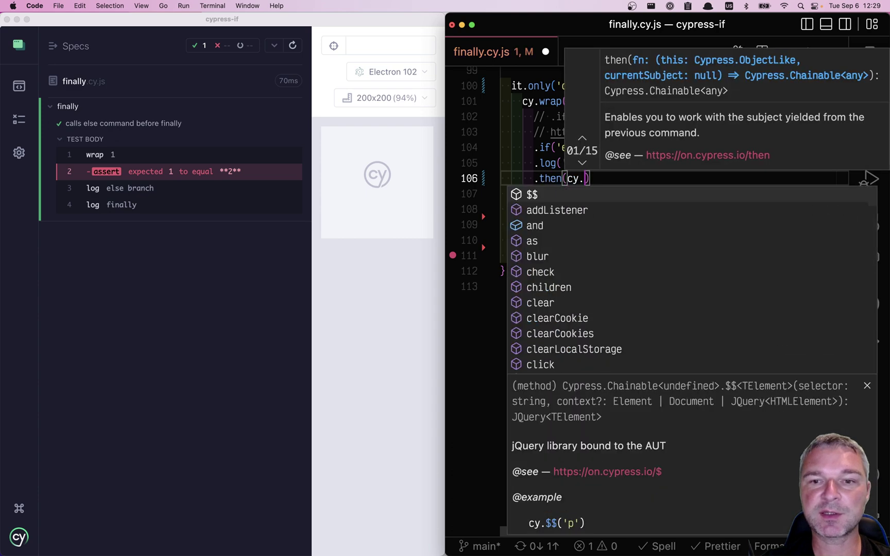
{"action": "type", "text": "spy()."}
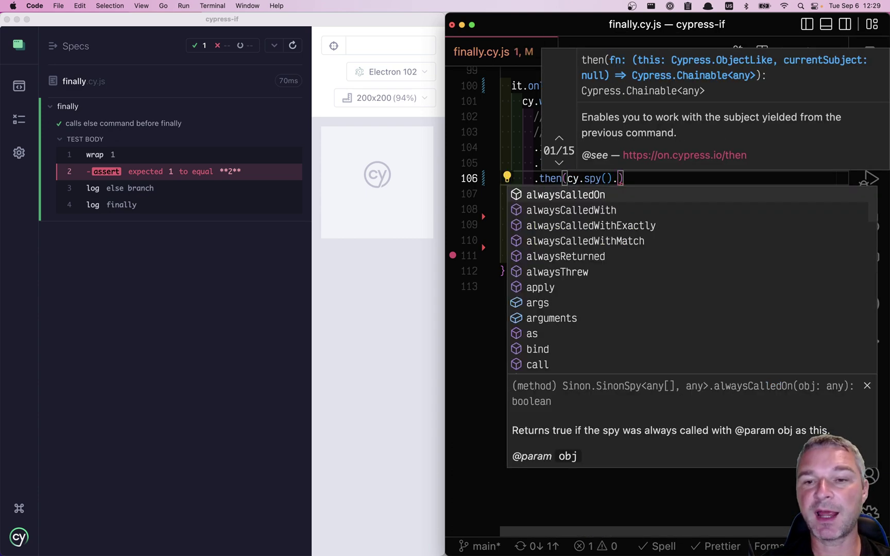
{"action": "type", "text": "as('if"}
{"action": "key", "text": "End"}
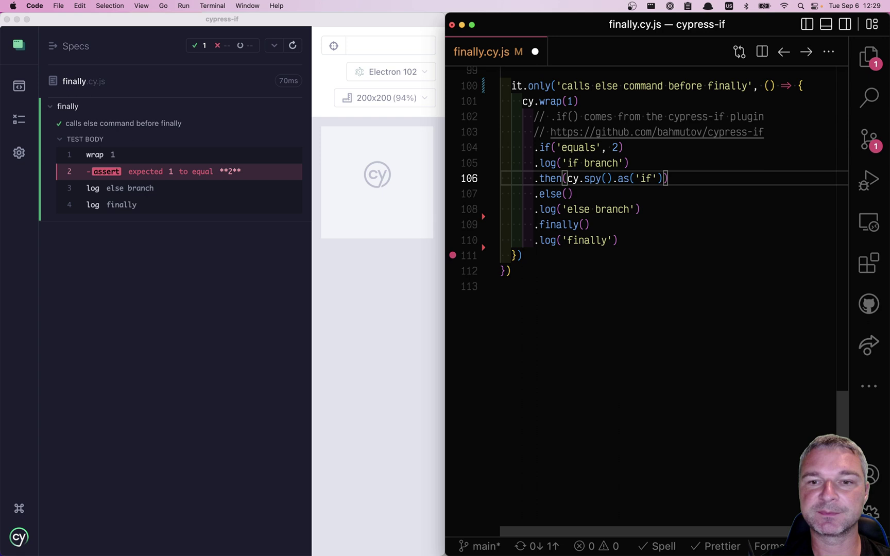
Paste the spy line after the else log and rename its alias to 'else'
{"action": "key", "text": "Down"}
{"action": "key", "text": "Down"}
{"action": "key", "text": "Return"}
{"action": "type", "text": ".then(cy.spy().as('if'))"}
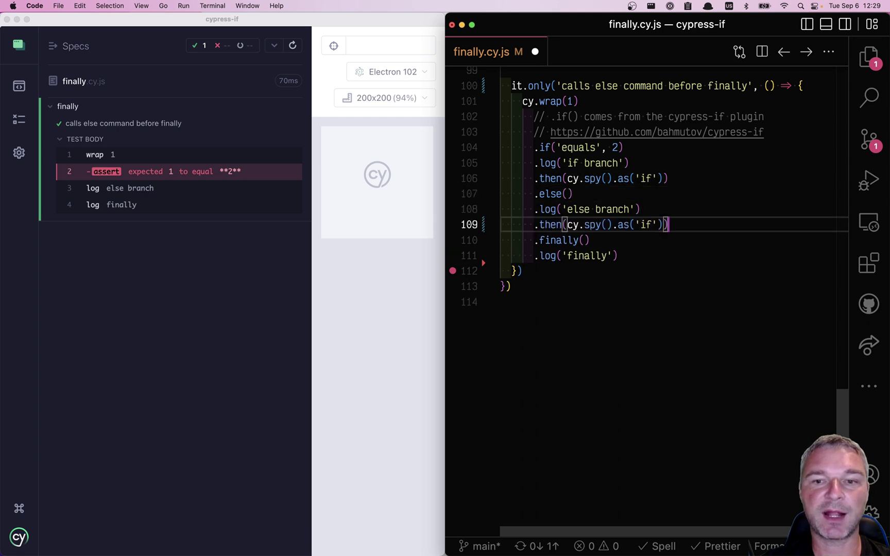
{"action": "key", "text": "Left"}
{"action": "key", "text": "Left"}
{"action": "key", "text": "Left"}
{"action": "key", "text": "BackSpace"}
{"action": "key", "text": "BackSpace"}
{"action": "type", "text": "else"}
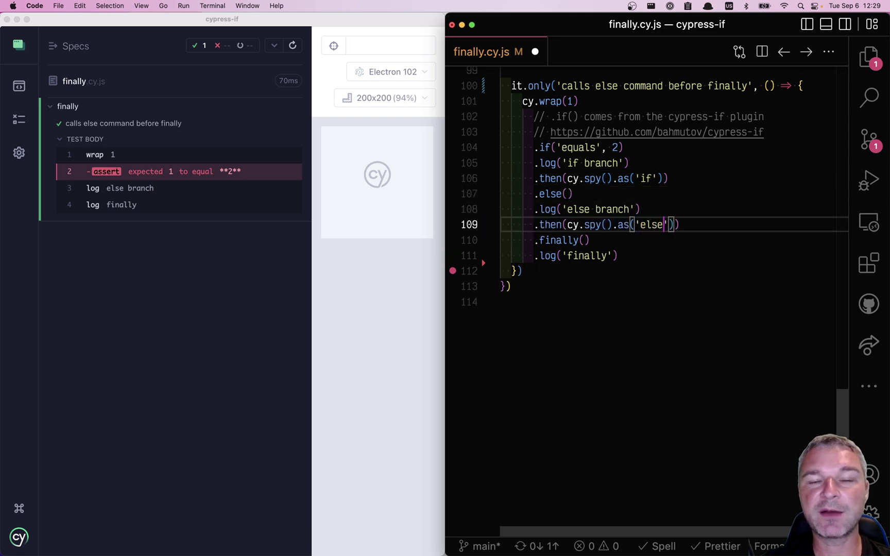
Paste the spy line after the finally log, alias it 'finally', and save
{"action": "key", "text": "Down"}
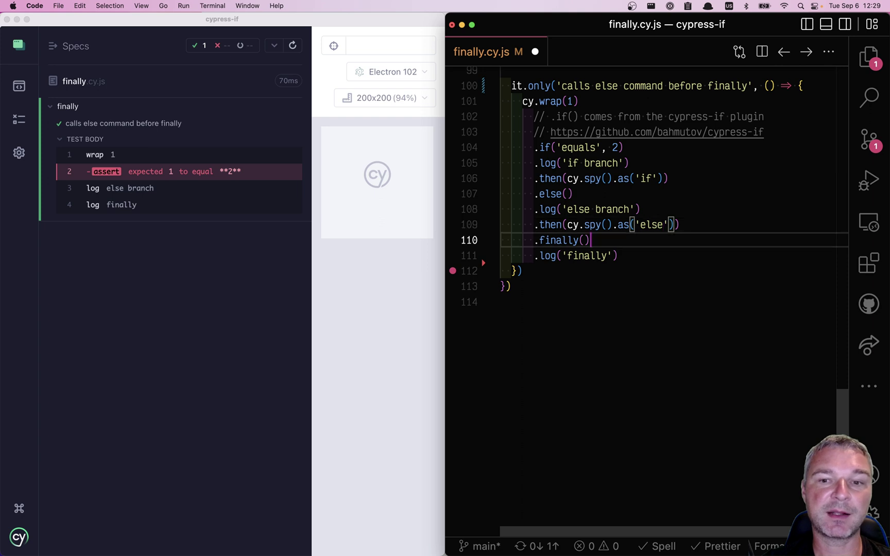
{"action": "key", "text": "Down"}
{"action": "key", "text": "Return"}
{"action": "type", "text": ".then(cy.spy().as('if'))"}
{"action": "key", "text": "Left"}
{"action": "key", "text": "Left"}
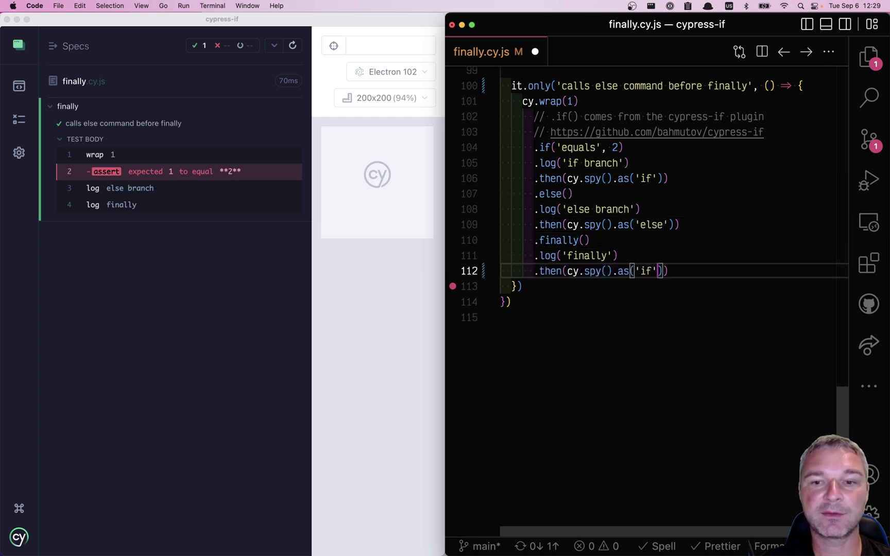
{"action": "key", "text": "shift+Left"}
{"action": "key", "text": "shift+Left"}
{"action": "type", "text": "finally"}
{"action": "key", "text": "super+s"}
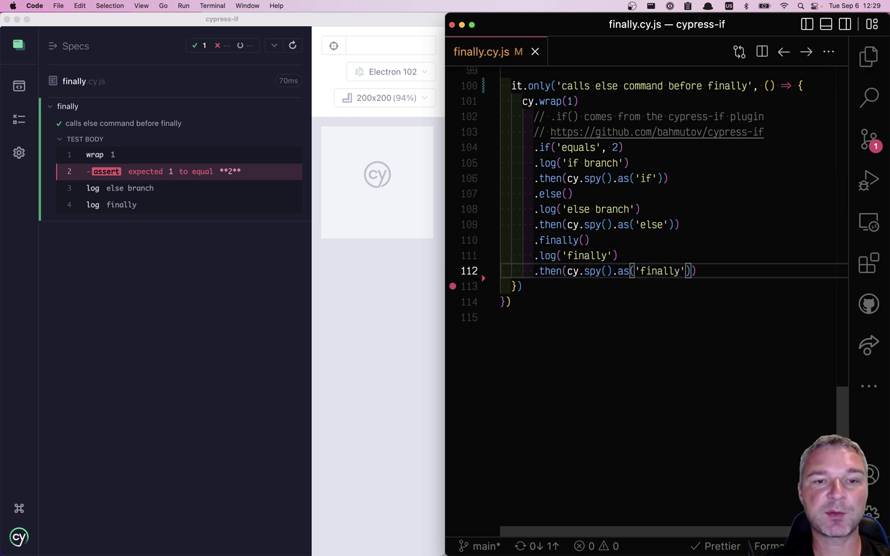
{"action": "type", "text": ")"}
Check the else and finally spy calls in the Cypress log, then add a blank line after the chain
{"action": "left_click", "coordinate": [230, 315]}
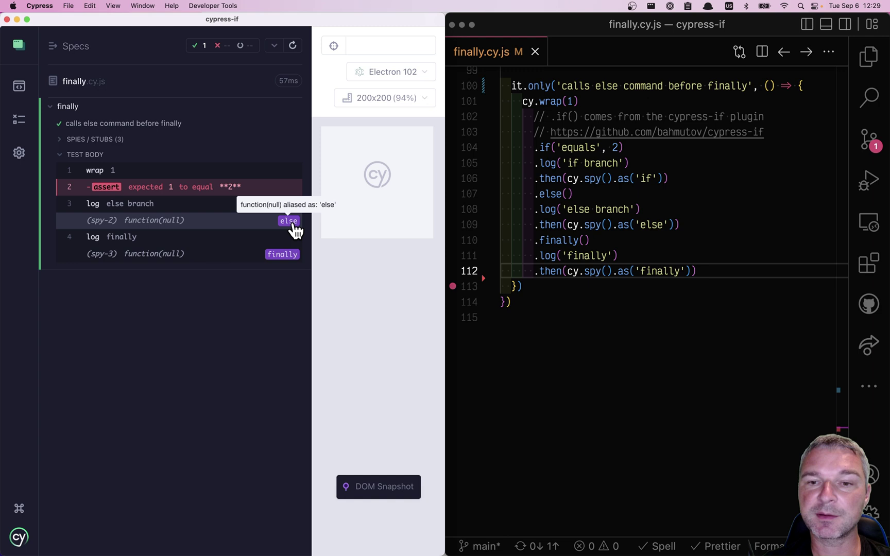
{"action": "left_click", "coordinate": [666, 224]}
{"action": "left_click", "coordinate": [302, 289]}
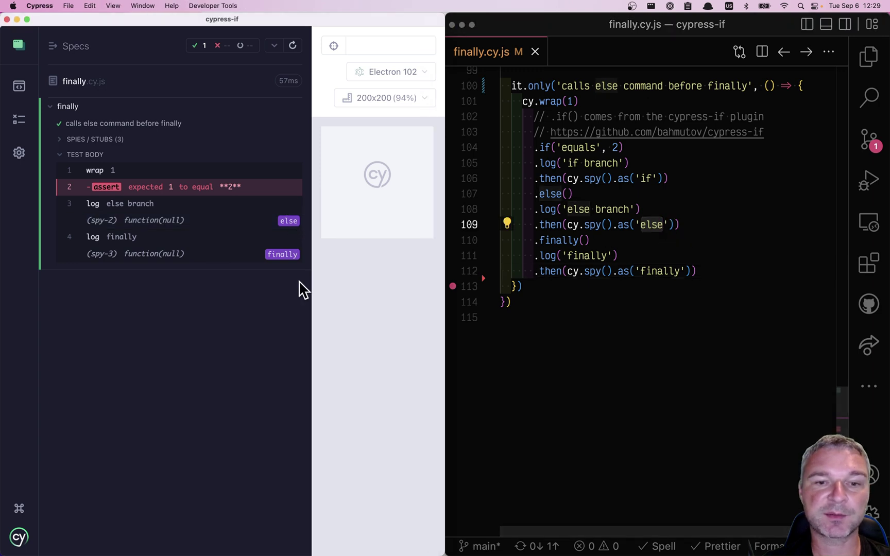
{"action": "left_click", "coordinate": [711, 272]}
{"action": "key", "text": "Return"}
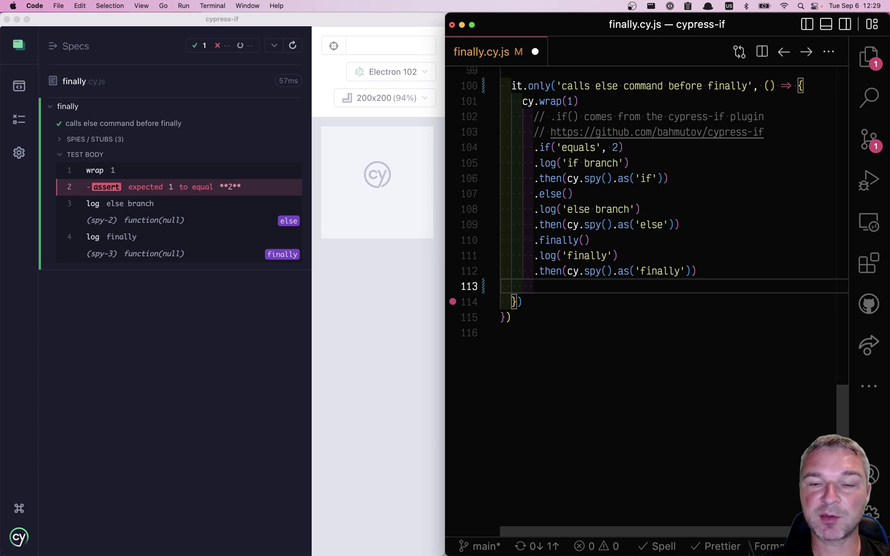
{"action": "left_click", "coordinate": [653, 178]}
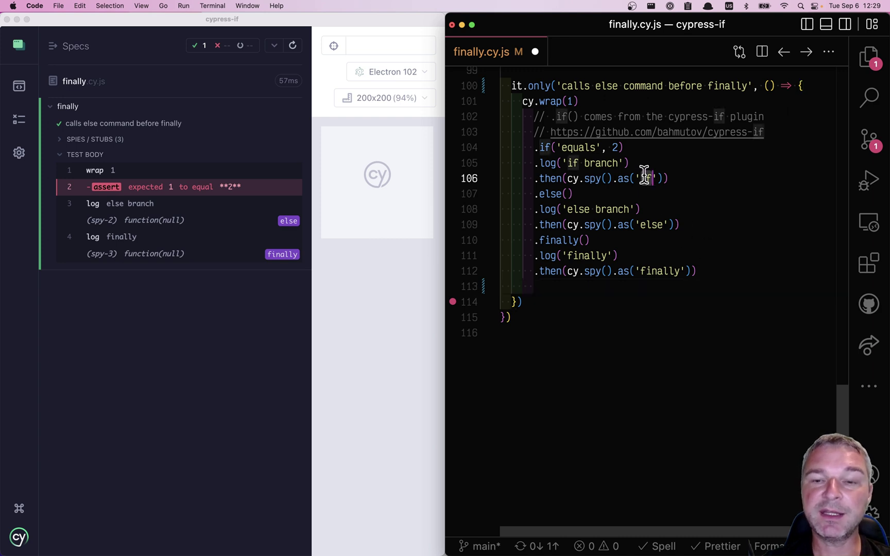
{"action": "left_click", "coordinate": [560, 286]}
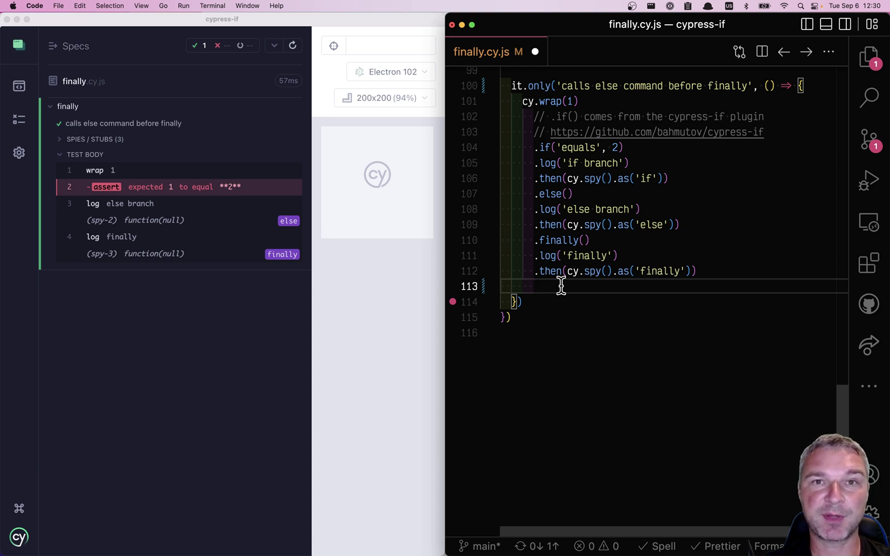
{"action": "left_click", "coordinate": [686, 176]}
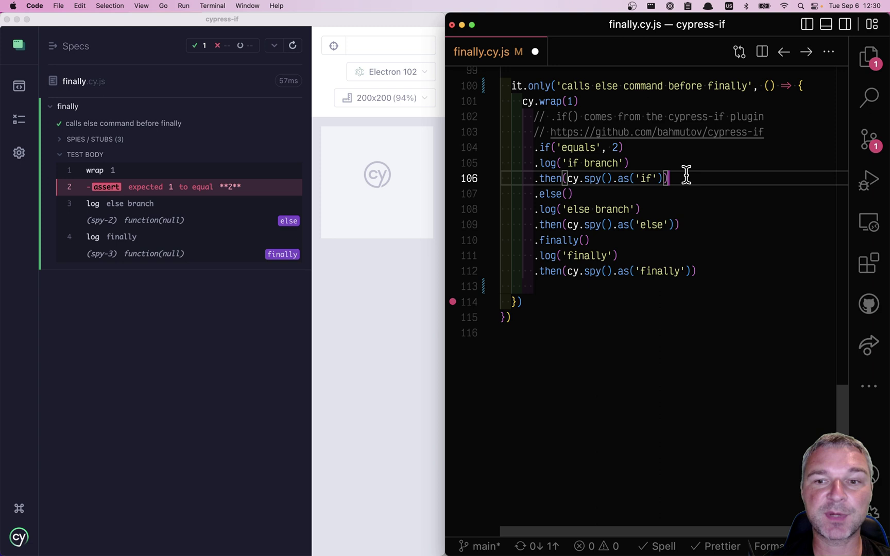
{"action": "key", "text": "super+shift+Left"}
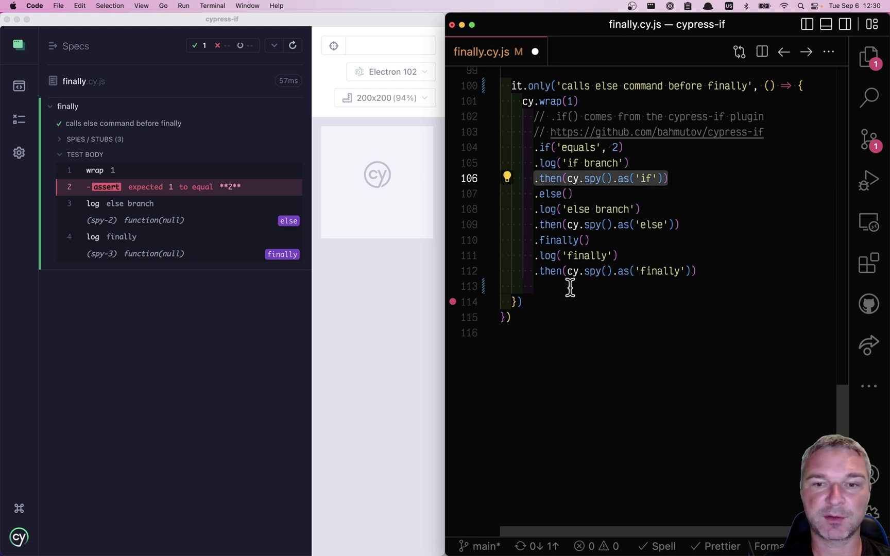
{"action": "left_click", "coordinate": [571, 288]}
{"action": "type", "text": "cy.get('@if'"}
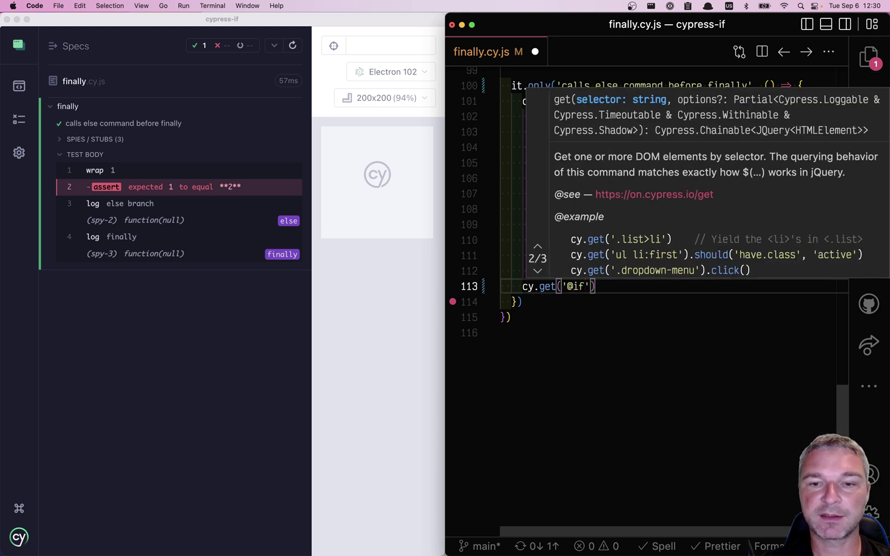
{"action": "type", "text": ")."}
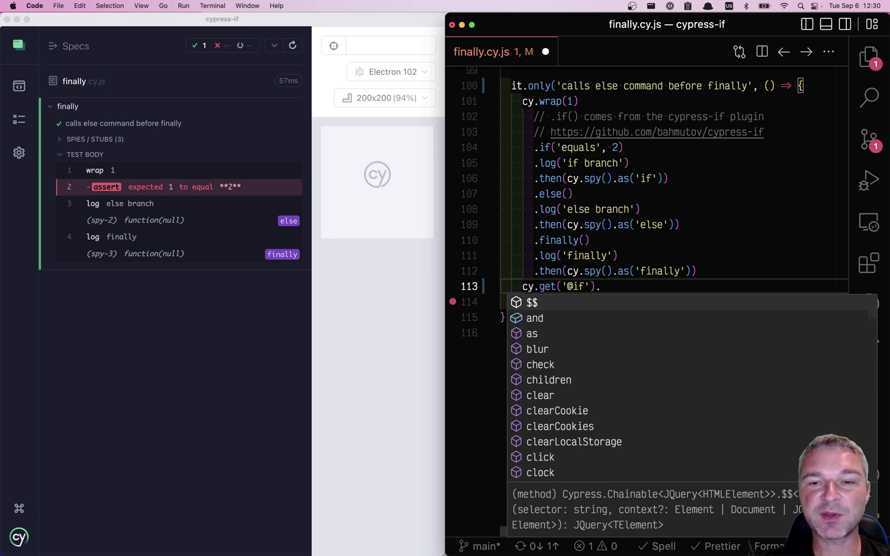
{"action": "key", "text": "BackSpace"}
{"action": "key", "text": "BackSpace"}
{"action": "key", "text": "BackSpace"}
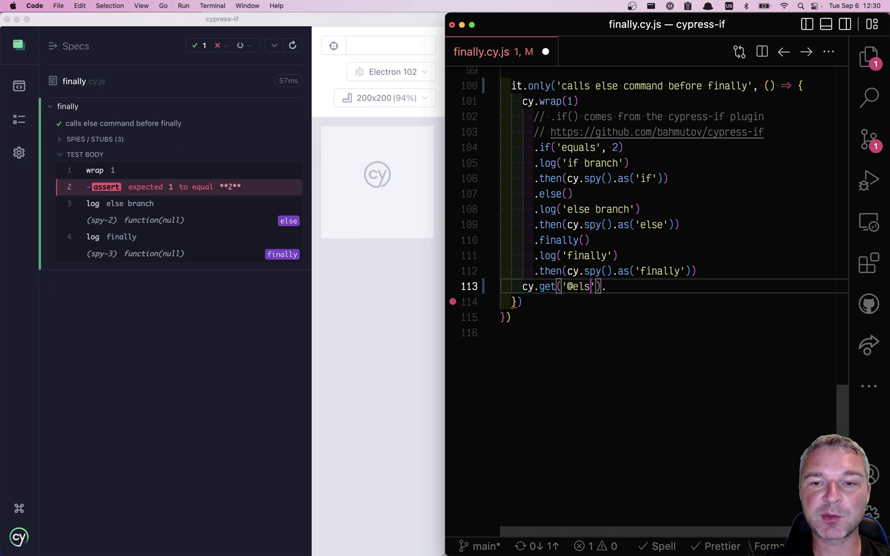
{"action": "type", "text": "else')."}
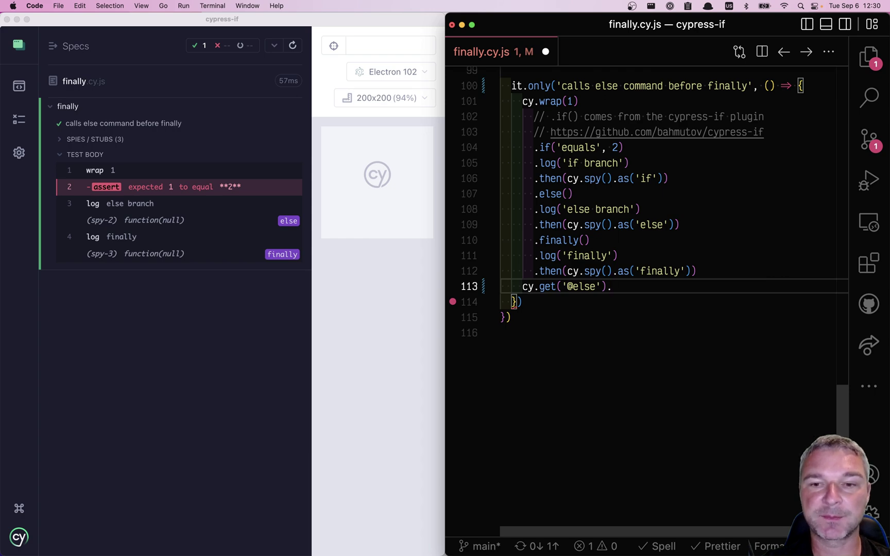
{"action": "type", "text": "should('"}
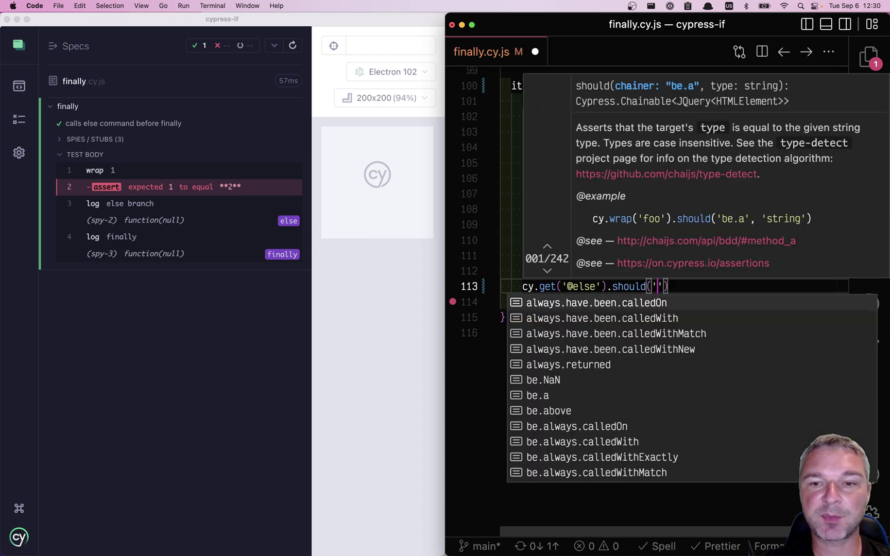
{"action": "type", "text": "have.been.calledO"}
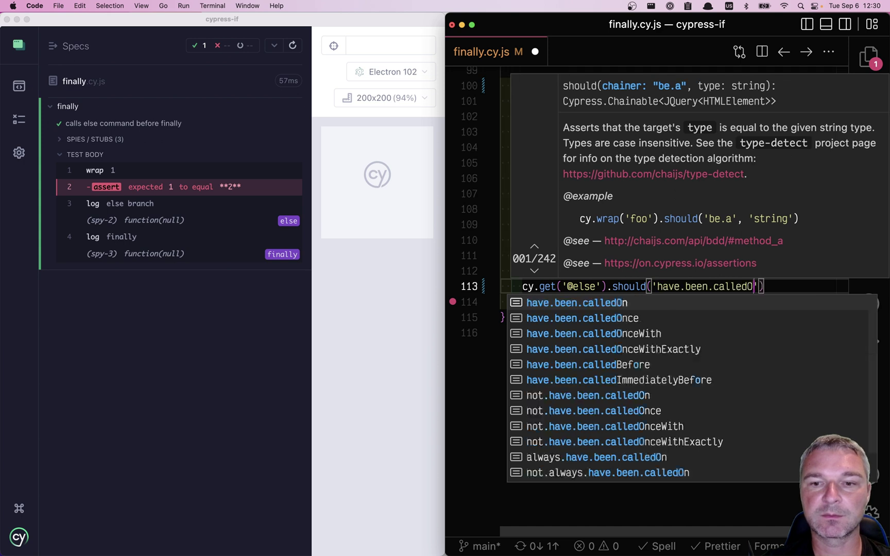
{"action": "type", "text": "nce"}
{"action": "key", "text": "Escape"}
{"action": "key", "text": "super+s"}
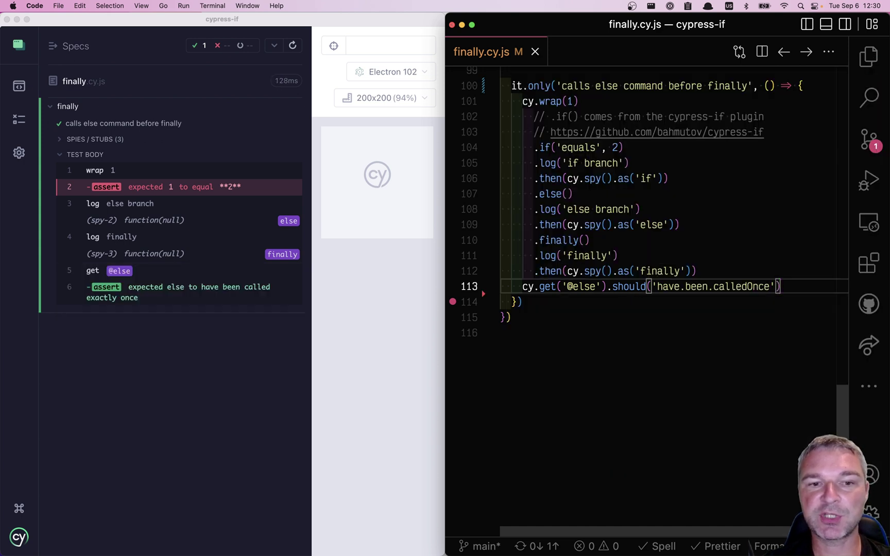
{"action": "left_click", "coordinate": [179, 296]}
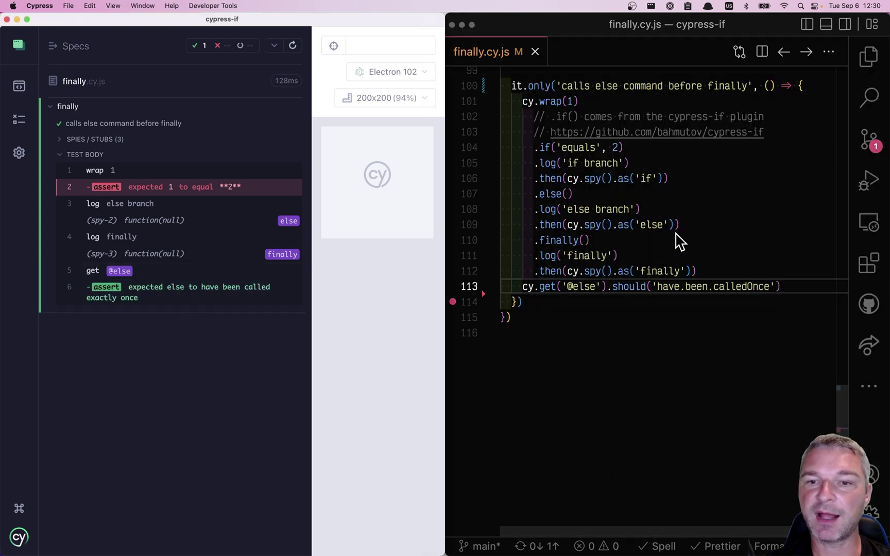
{"action": "left_click", "coordinate": [693, 223]}
{"action": "key", "text": "super+shift+Left"}
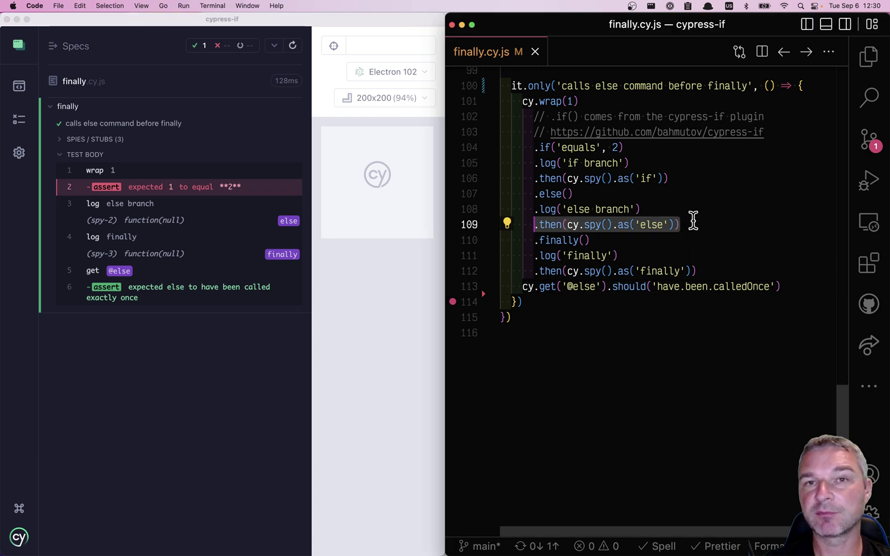
{"action": "key", "text": "Down"}
{"action": "key", "text": "Down"}
{"action": "key", "text": "Down"}
{"action": "key", "text": "Down"}
{"action": "key", "text": "shift+alt+Down"}
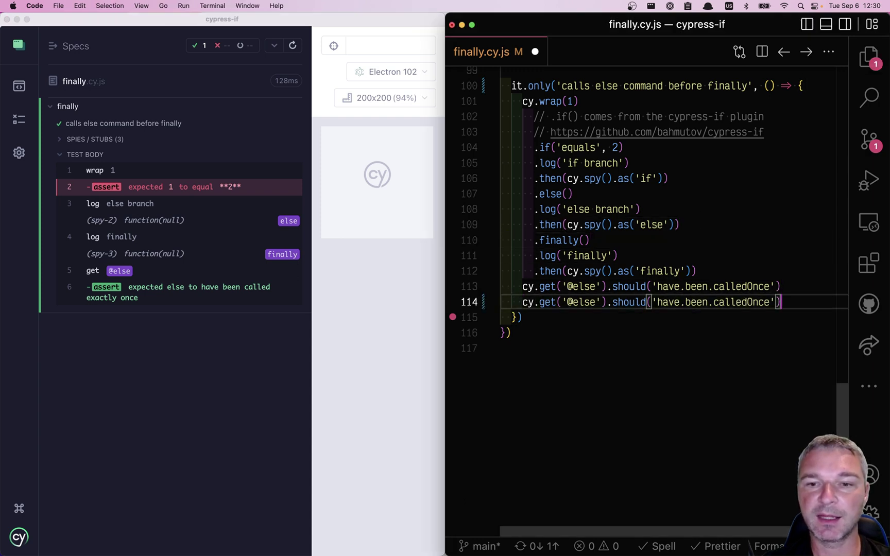
{"action": "key", "text": "super+Left"}
{"action": "key", "text": "alt+Right"}
{"action": "key", "text": "alt+Right"}
{"action": "key", "text": "Right"}
{"action": "key", "text": "Right"}
{"action": "key", "text": "Right"}
{"action": "key", "text": "shift+alt+Right"}
{"action": "type", "text": "f"}
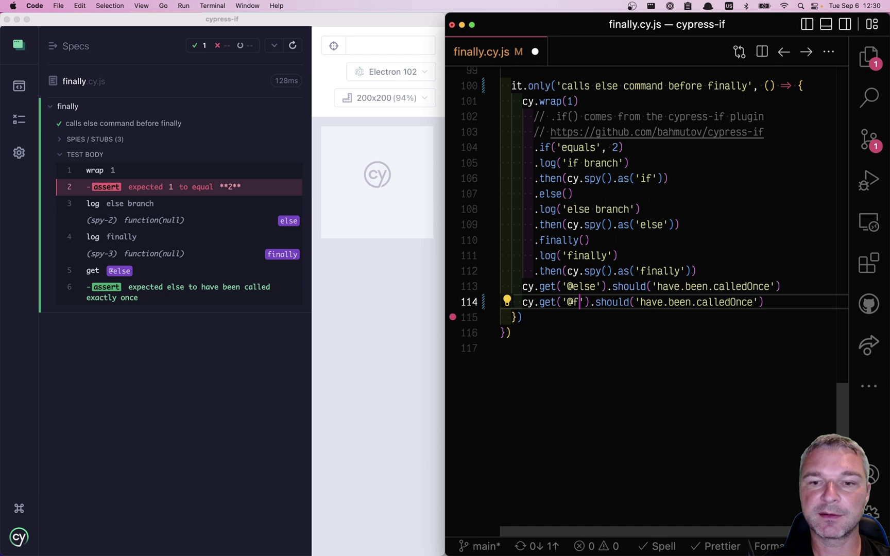
{"action": "type", "text": "inally"}
{"action": "key", "text": "super+s"}
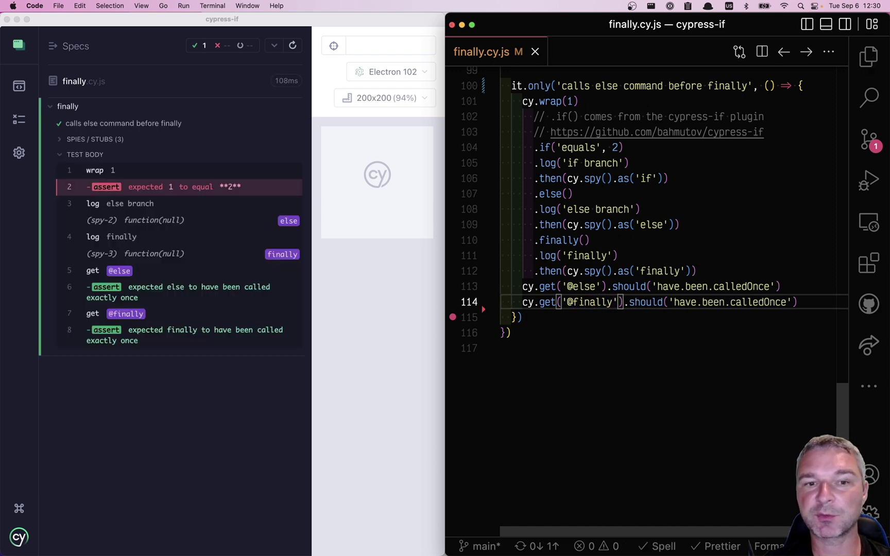
{"action": "key", "text": "super+Right"}
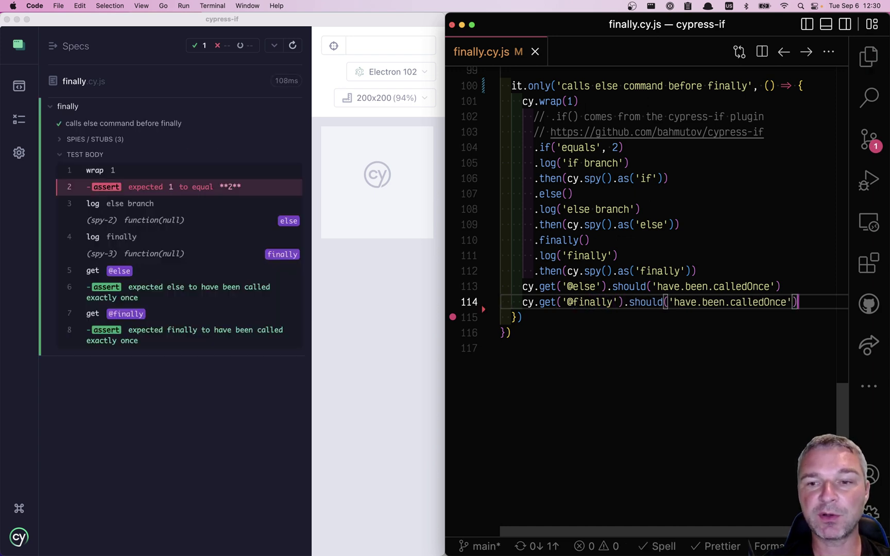
{"action": "key", "text": "Return"}
{"action": "type", "text": "cy.get('@else').should('have.been.calledOnce')"}
{"action": "key", "text": "alt+Left"}
{"action": "key", "text": "alt+Left"}
{"action": "key", "text": "alt+Left"}
{"action": "key", "text": "alt+Right"}
{"action": "key", "text": "shift+alt+Left"}
{"action": "type", "text": "if"}
{"action": "key", "text": "alt+Right"}
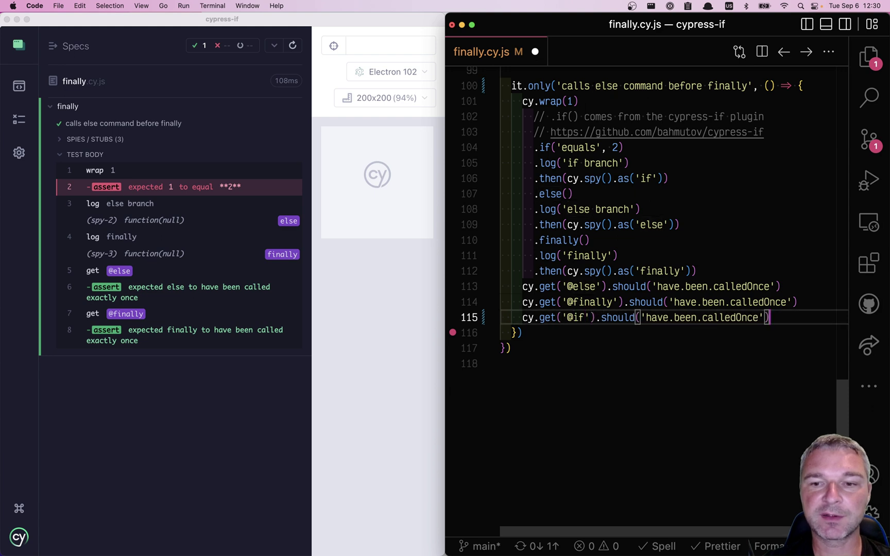
{"action": "key", "text": "alt+Right"}
{"action": "key", "text": "alt+Right"}
{"action": "key", "text": "Right"}
{"action": "key", "text": "shift+alt+Right"}
{"action": "key", "text": "shift+alt+Right"}
{"action": "key", "text": "shift+alt+Right"}
{"action": "type", "text": "not.b"}
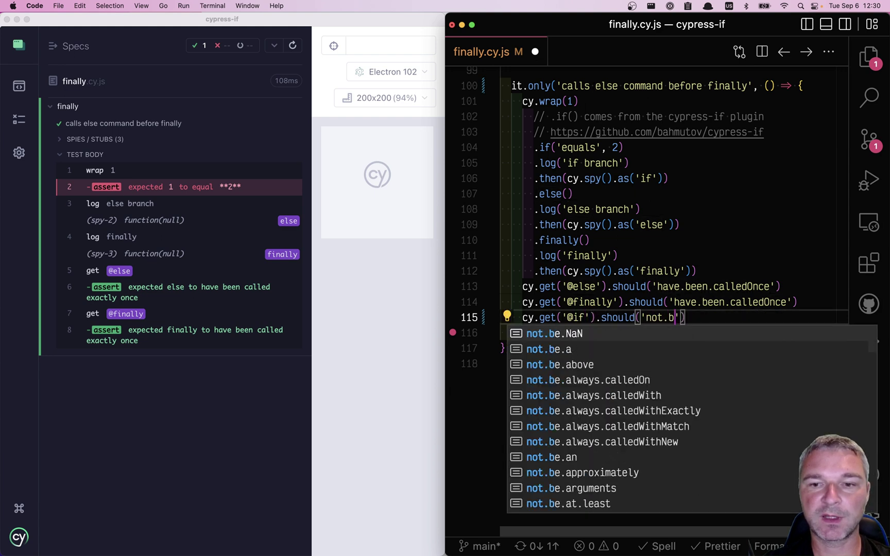
{"action": "type", "text": "e.called"}
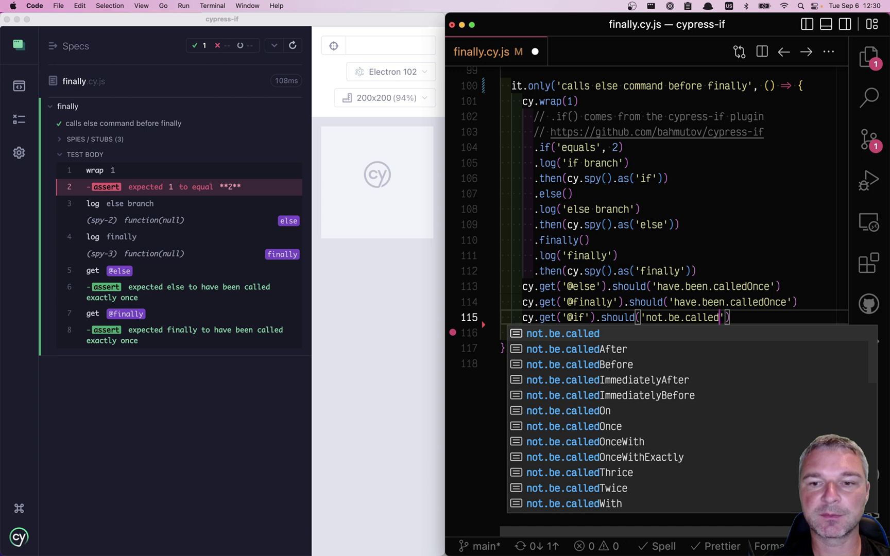
{"action": "key", "text": "super+s"}
{"action": "left_click", "coordinate": [743, 164]}
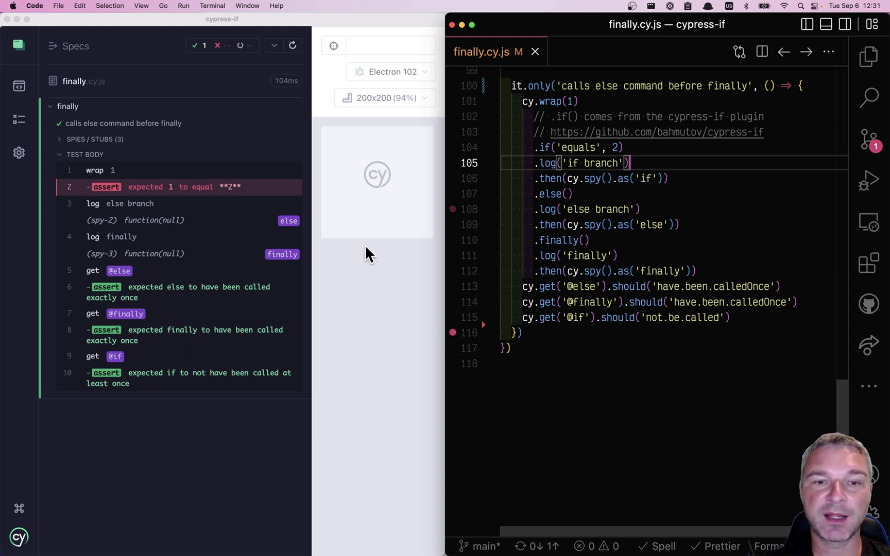
{"action": "left_click", "coordinate": [240, 233]}
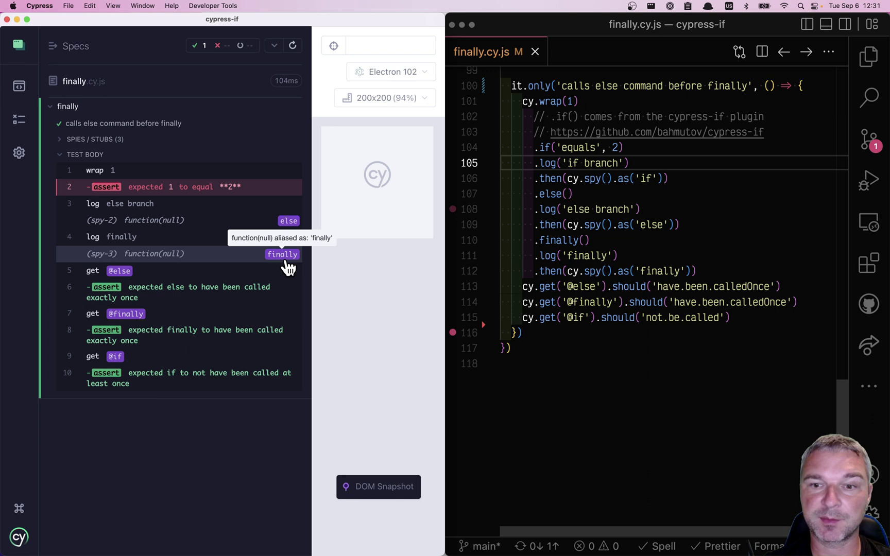
{"action": "left_click", "coordinate": [757, 324]}
{"action": "key", "text": "Return"}
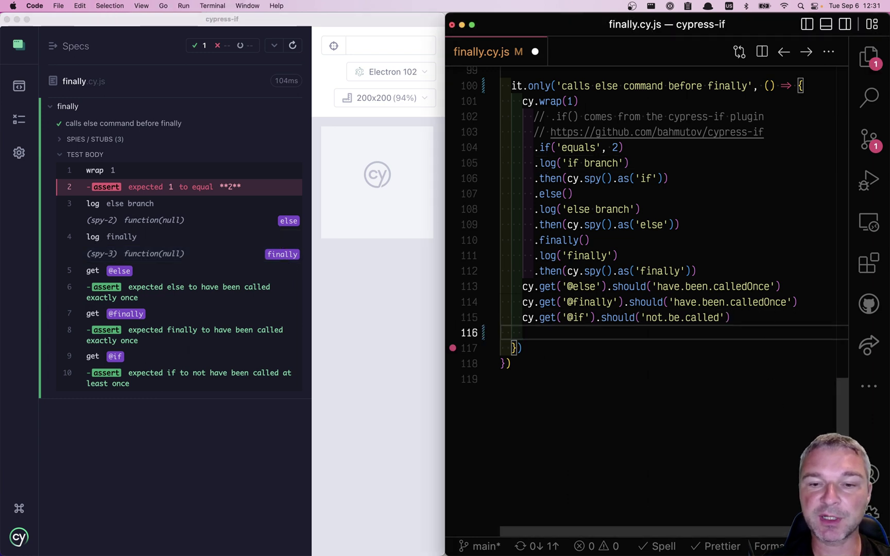
{"action": "key", "text": "Up"}
{"action": "key", "text": "Up"}
{"action": "key", "text": "shift+Right"}
{"action": "key", "text": "shift+Right"}
{"action": "key", "text": "shift+Right"}
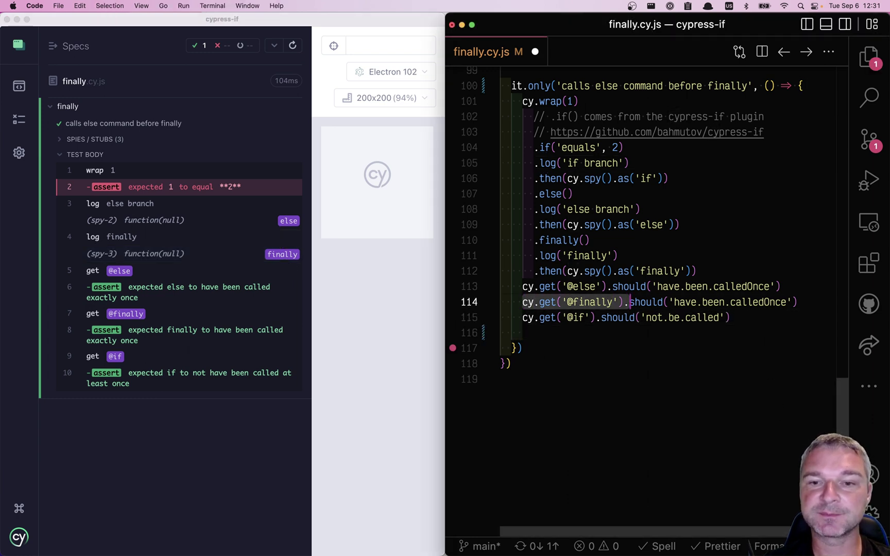
{"action": "key", "text": "super+c"}
{"action": "key", "text": "Down"}
{"action": "key", "text": "Down"}
{"action": "key", "text": "super+v"}
{"action": "type", "text": "then("}
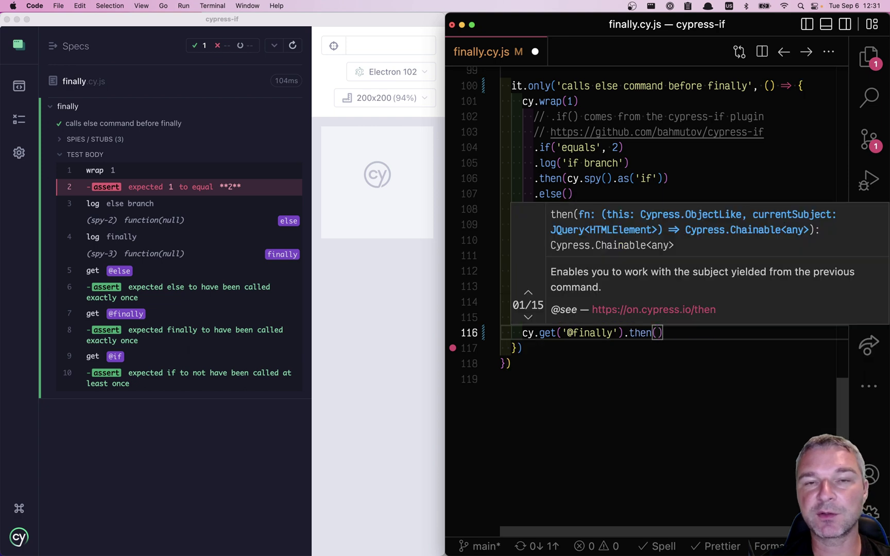
{"action": "type", "text": "() =>"}
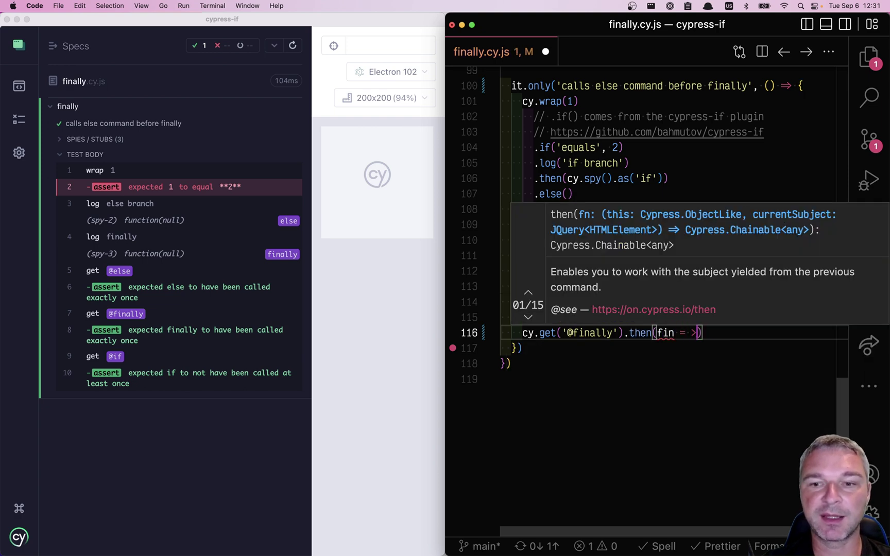
{"action": "type", "text": " {"}
{"action": "key", "text": "Return"}
{"action": "key", "text": "Up"}
{"action": "type", "text": "fin"}
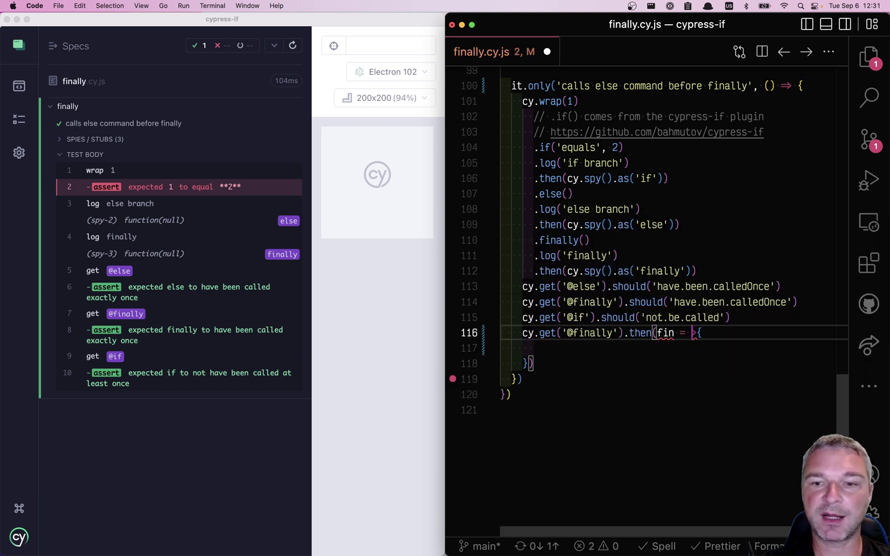
{"action": "key", "text": "Down"}
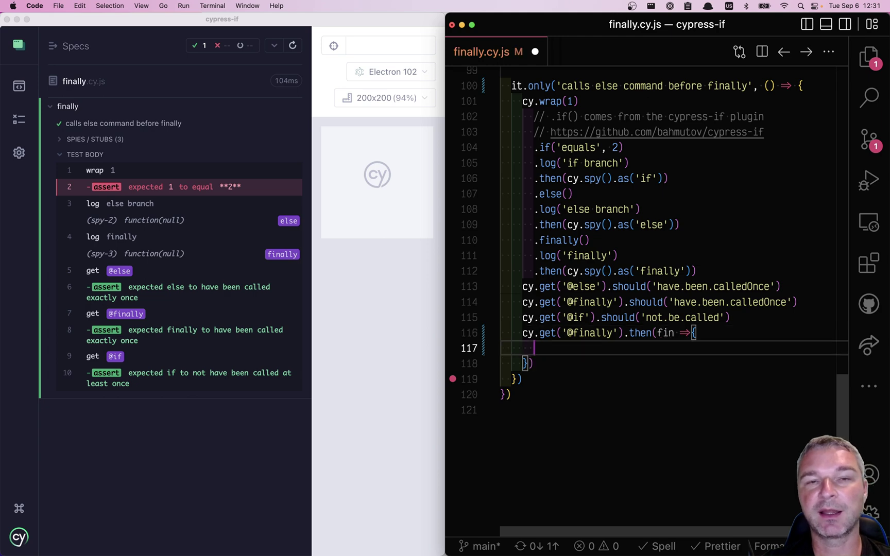
{"action": "type", "text": "cy"}
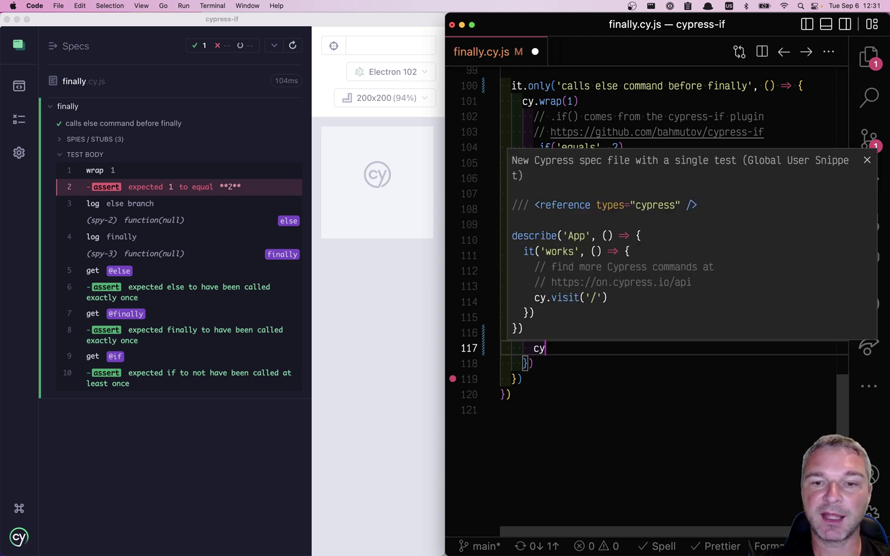
{"action": "type", "text": ".get('@else"}
{"action": "key", "text": "Escape"}
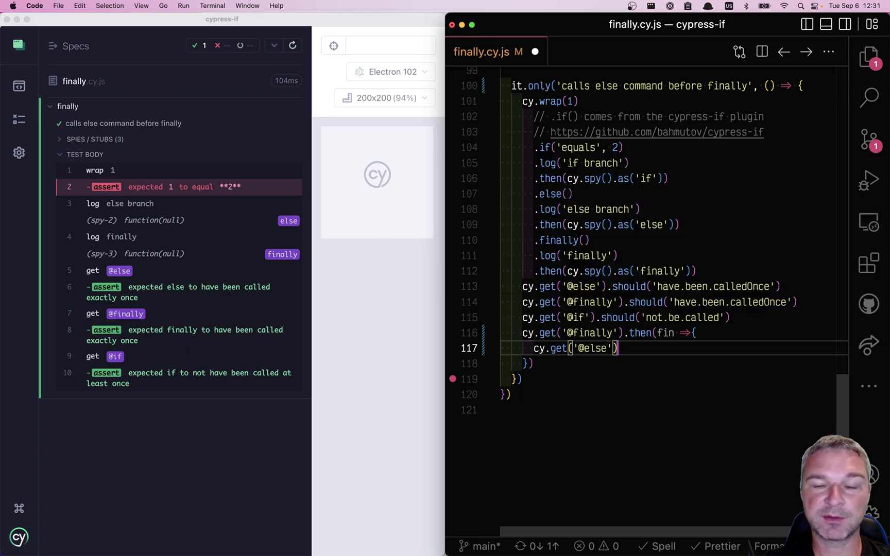
{"action": "type", "text": ".s"}
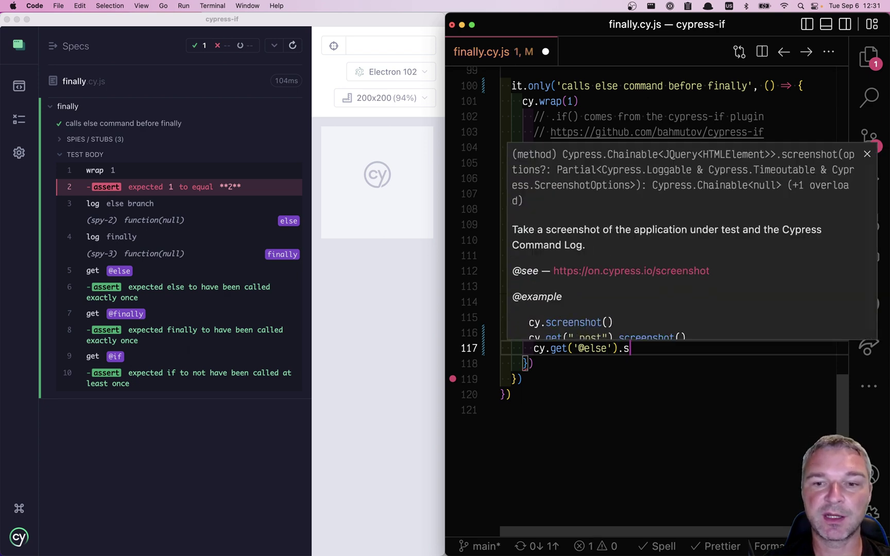
{"action": "type", "text": "hould('have."}
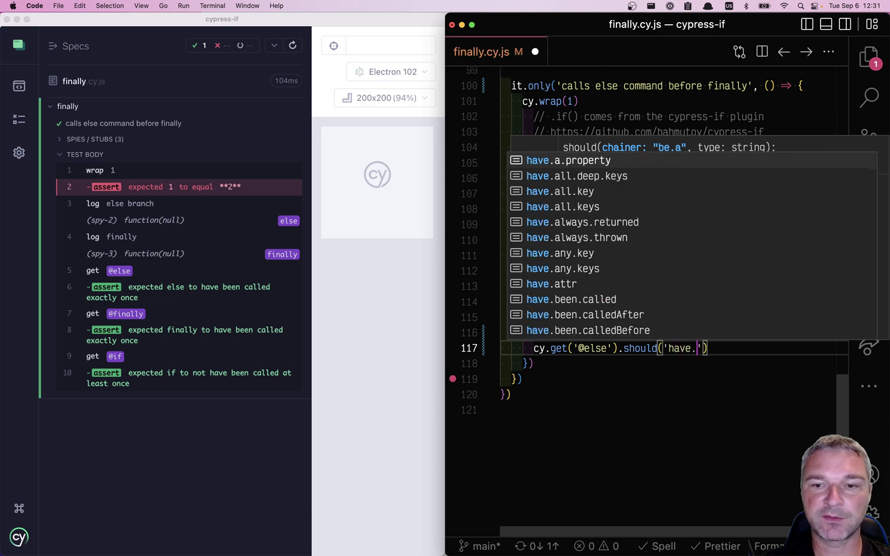
{"action": "type", "text": "been.called"}
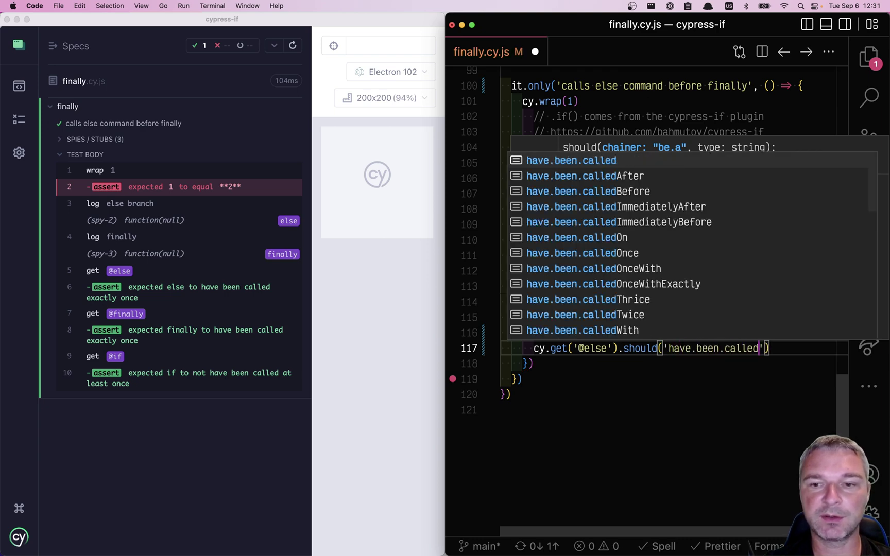
{"action": "type", "text": "Before', fin"}
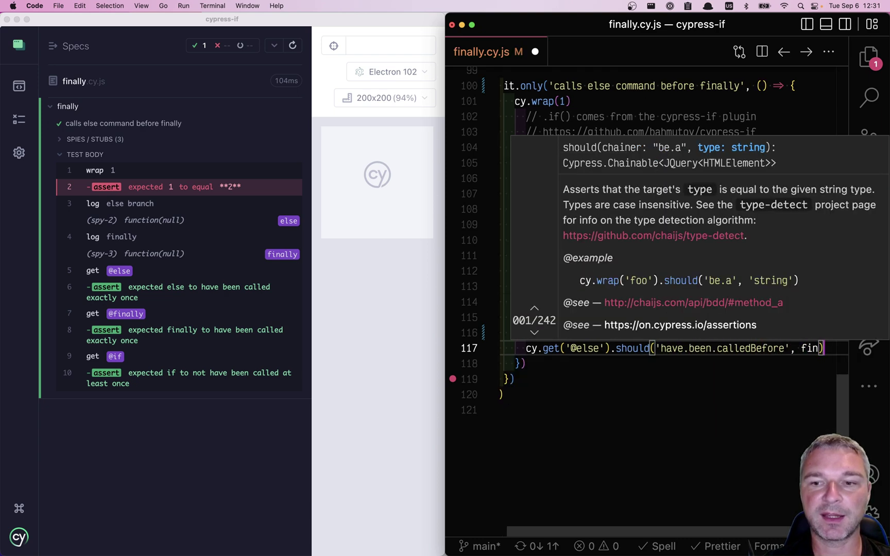
{"action": "key", "text": "cmd+s"}
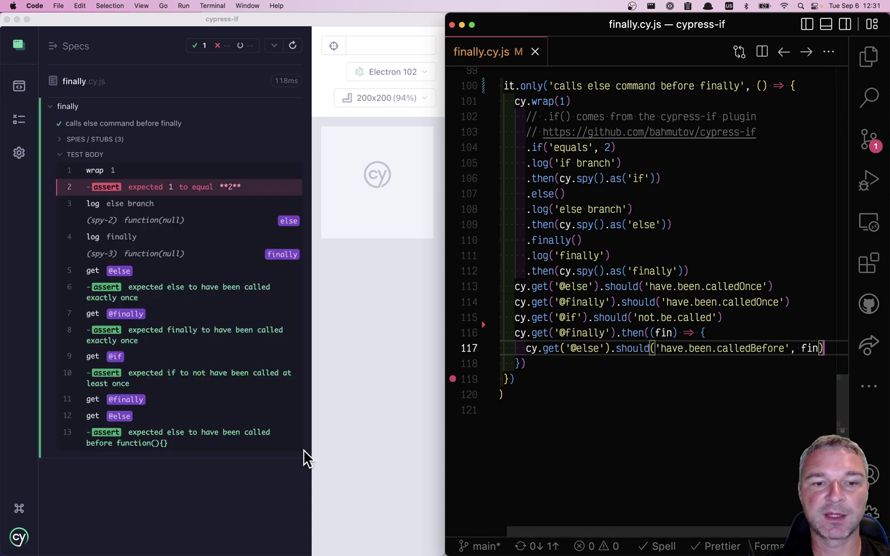
{"action": "left_click", "coordinate": [234, 483]}
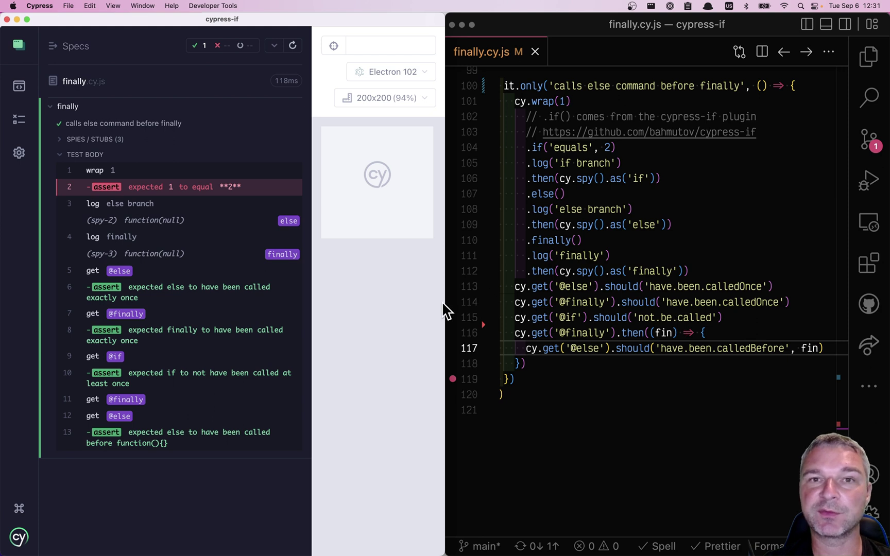
{"action": "left_click", "coordinate": [615, 271]}
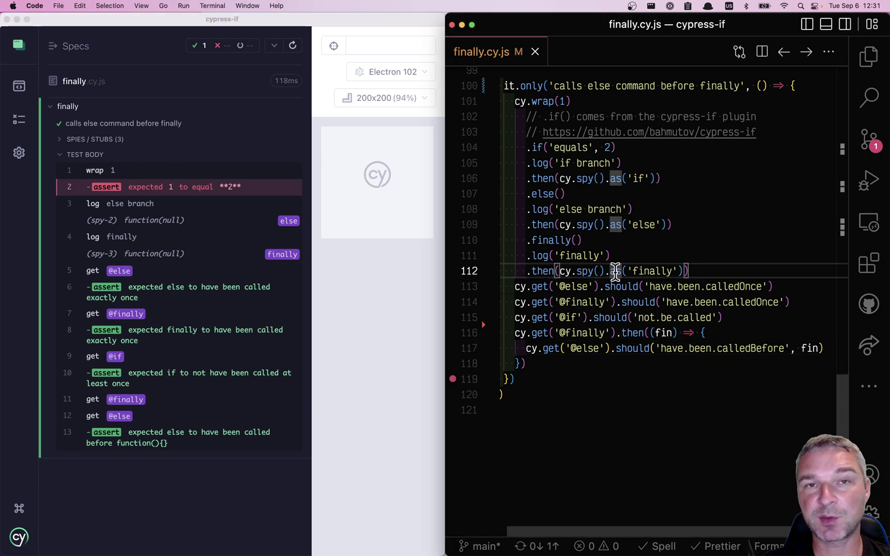